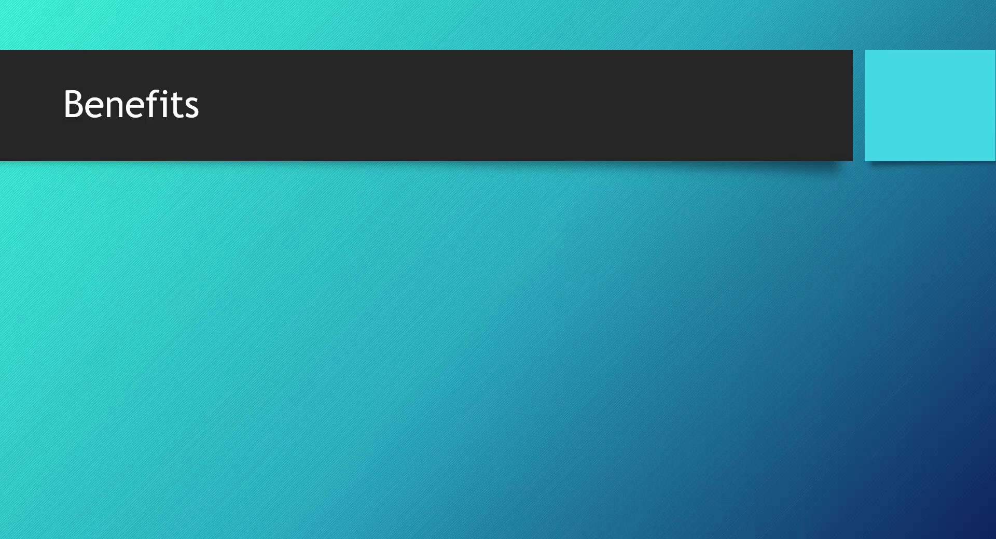
# Reveal the first Benefits bullet on secure 24/7 filing from any location
pyautogui.press('Right')
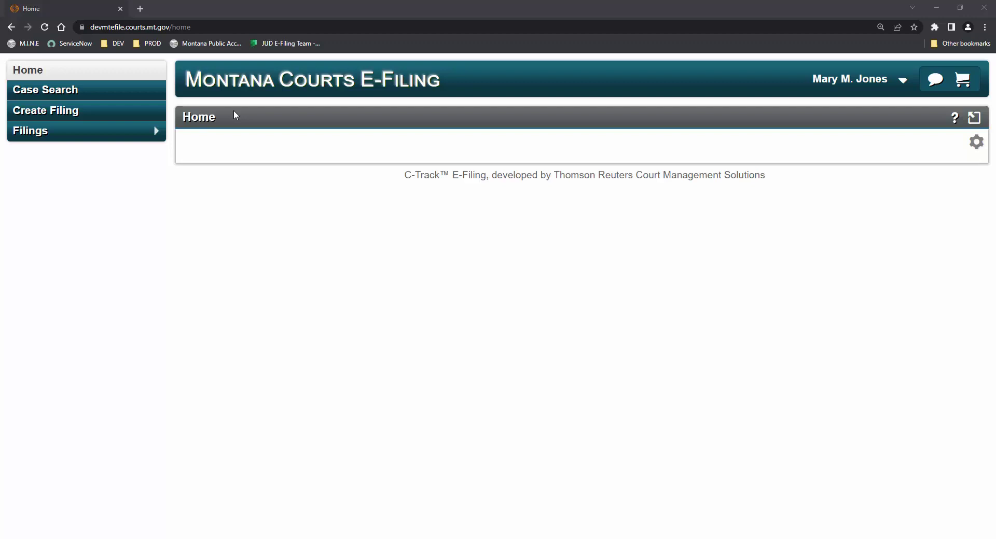
# Start a new filing in Flathead County District Court for existing case DC-15-2023-1
pyautogui.click(148, 111)
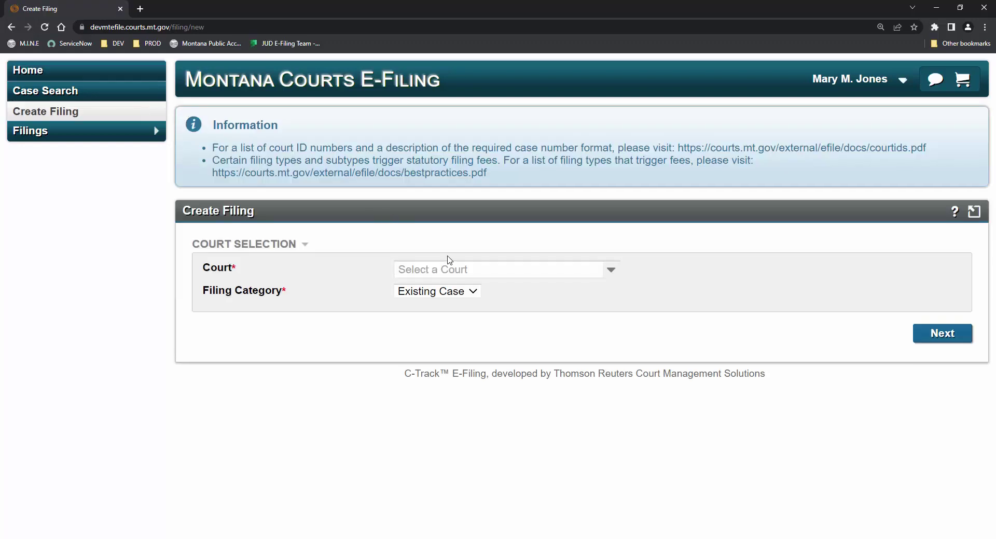
pyautogui.click(438, 271)
pyautogui.write('flat')
pyautogui.press('Return')
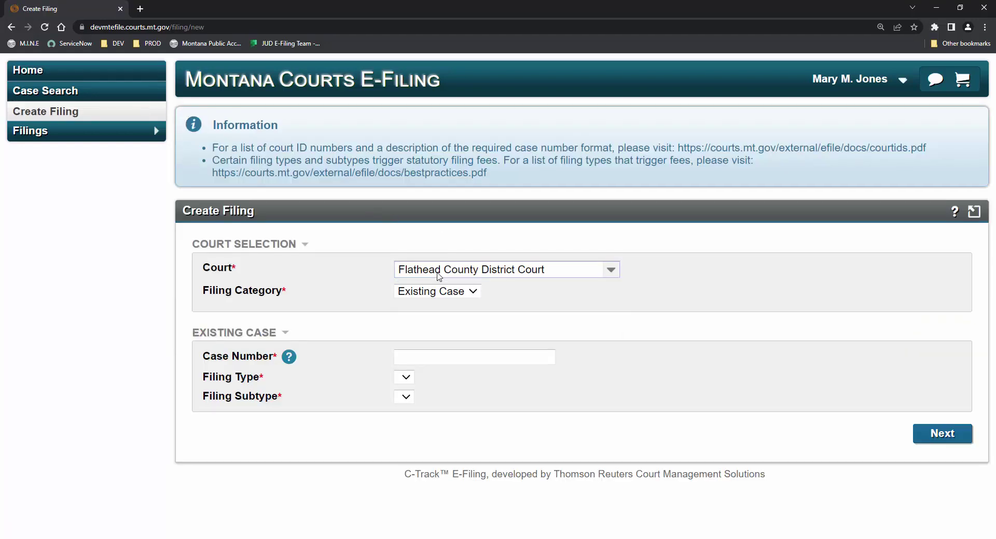
pyautogui.click(449, 357)
pyautogui.write('DC-15-2023-1')
pyautogui.click(437, 378)
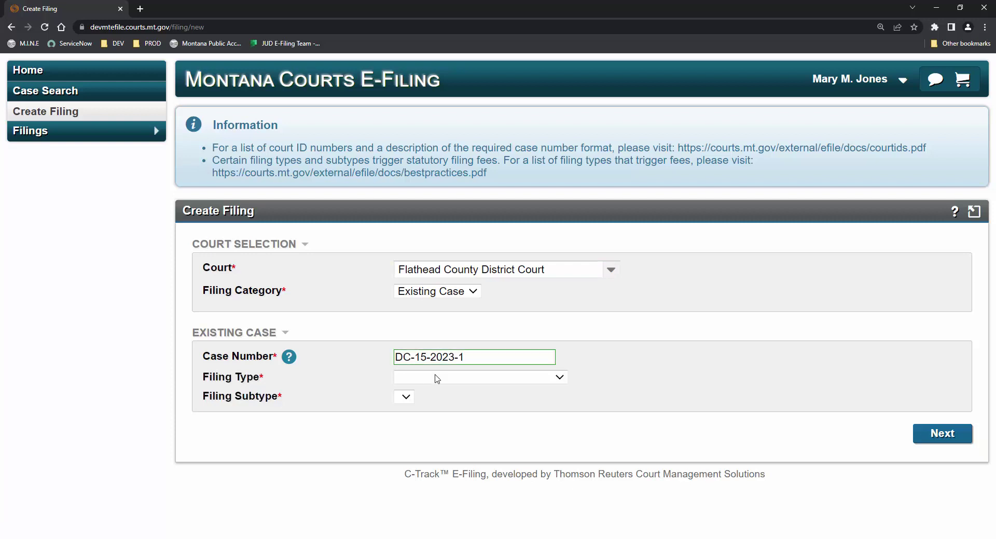
# Set the filing type to Motion / Motion - Unopposed, filed on behalf of the defendant
pyautogui.click(437, 378)
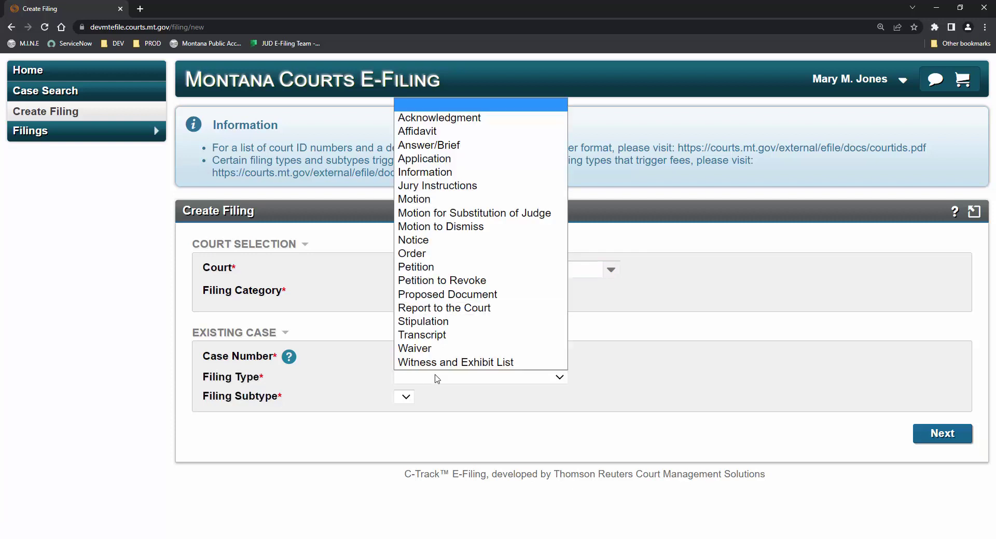
pyautogui.click(448, 201)
pyautogui.click(467, 397)
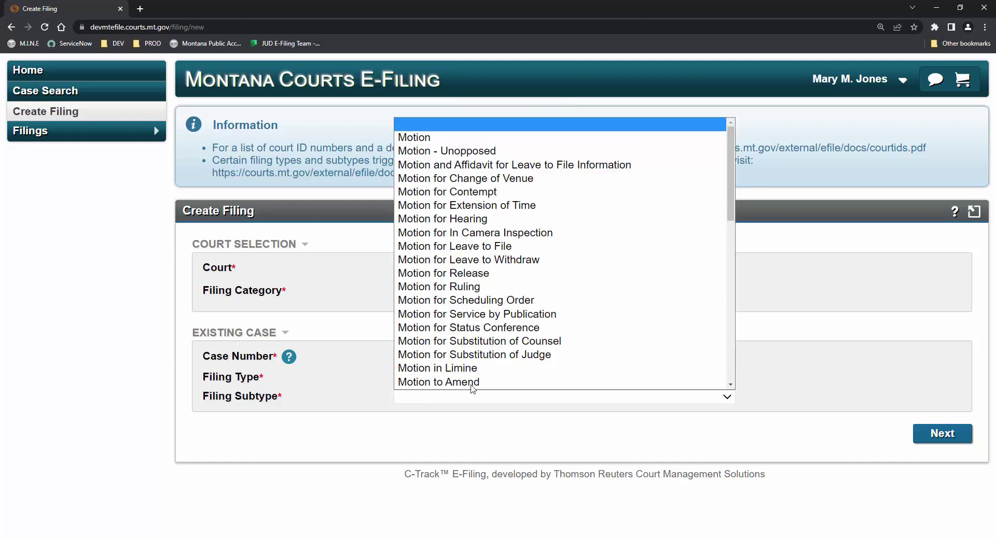
pyautogui.click(478, 154)
pyautogui.click(947, 440)
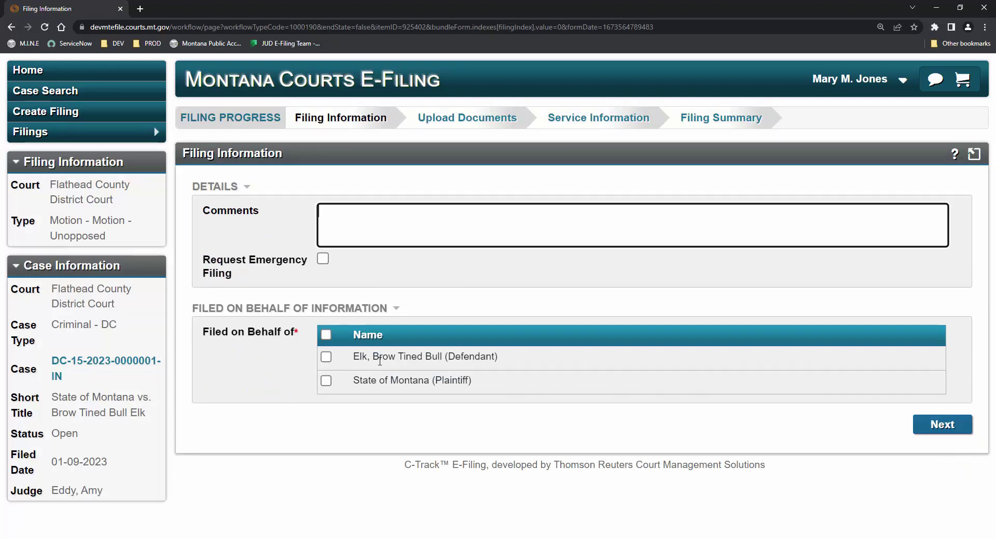
pyautogui.click(327, 358)
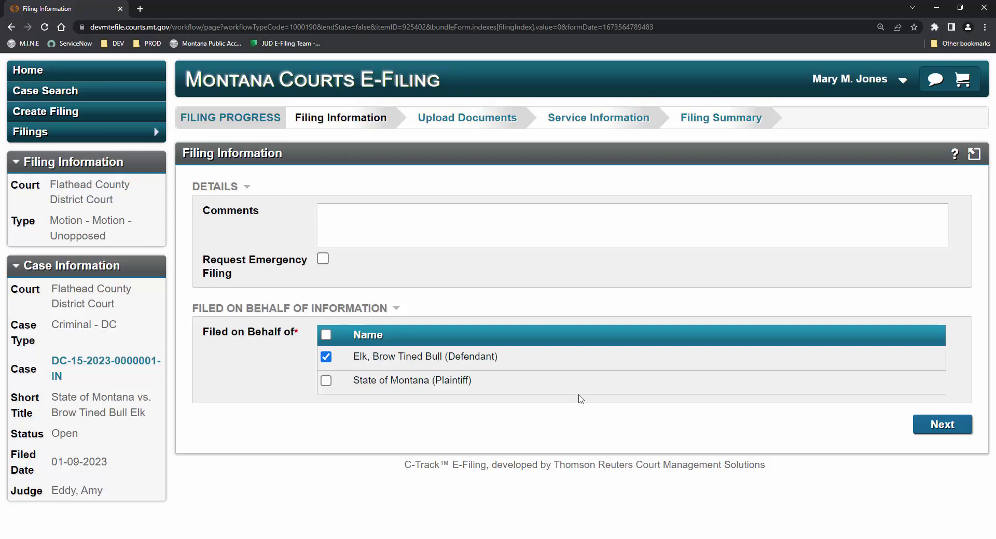
pyautogui.click(958, 427)
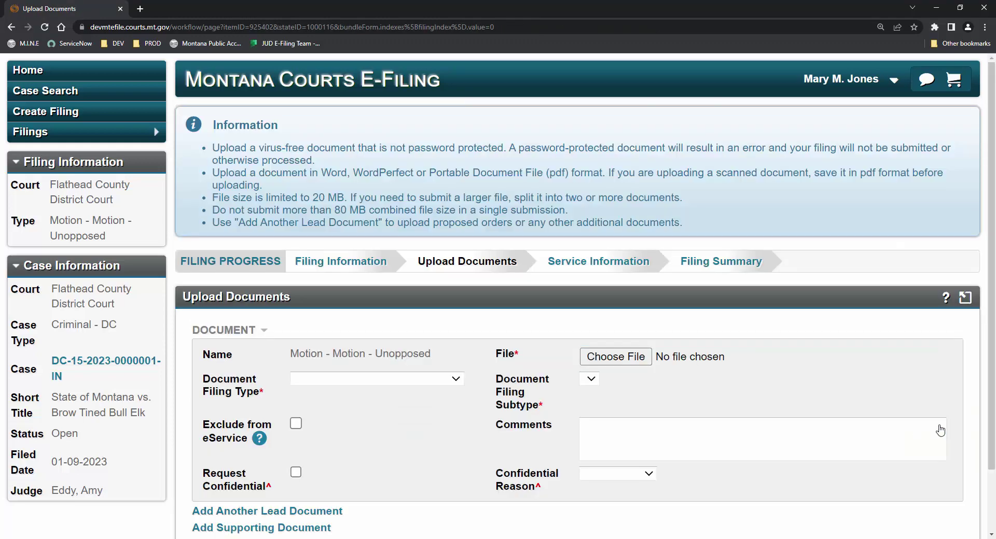
# Attach Motion.docx as a Motion / Motion - Unopposed lead document
pyautogui.scroll(-2, 988, 426)
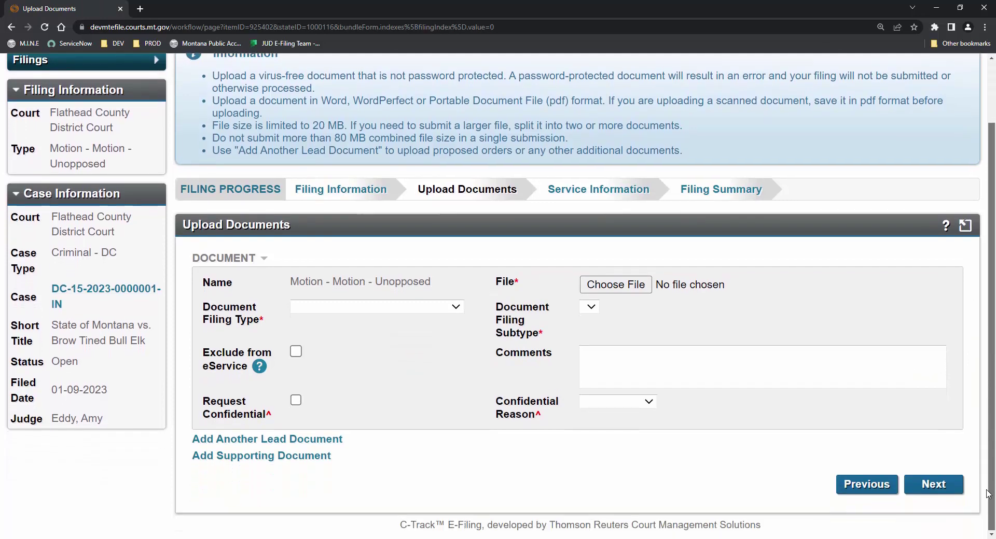
pyautogui.click(436, 307)
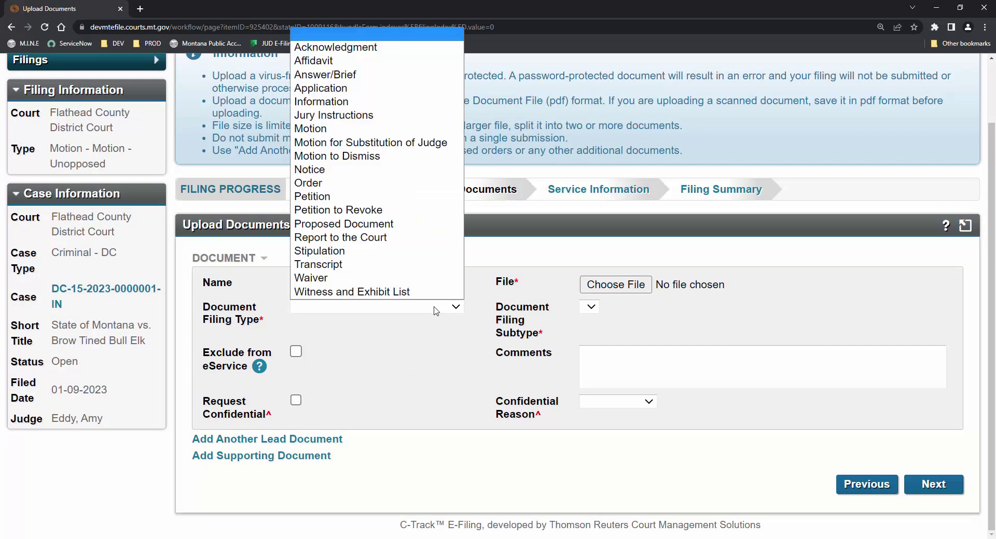
pyautogui.click(433, 129)
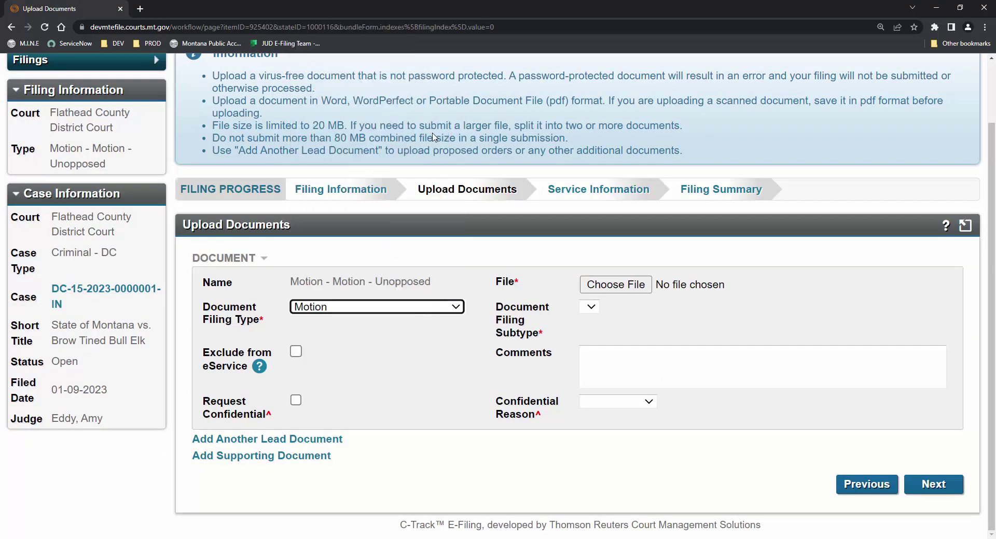
pyautogui.click(615, 308)
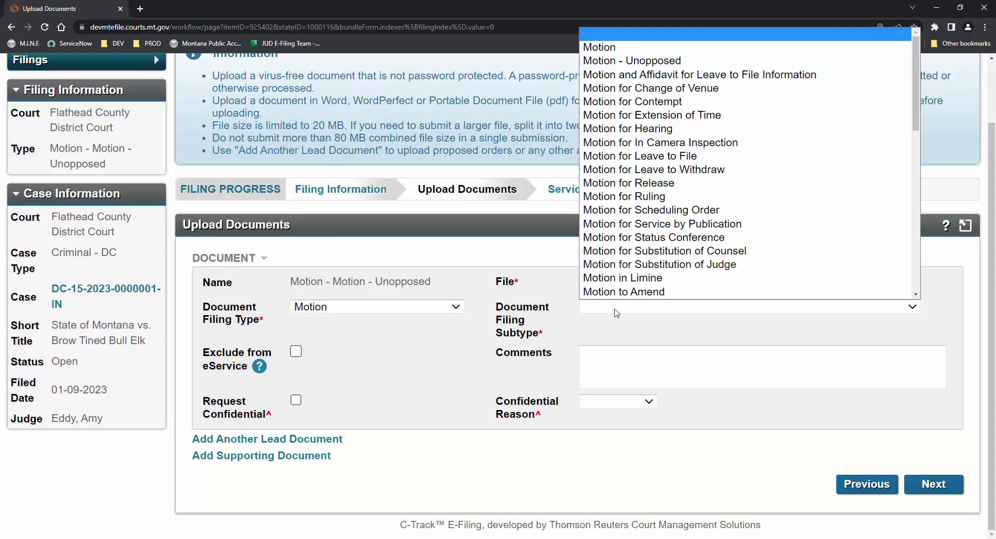
pyautogui.click(643, 63)
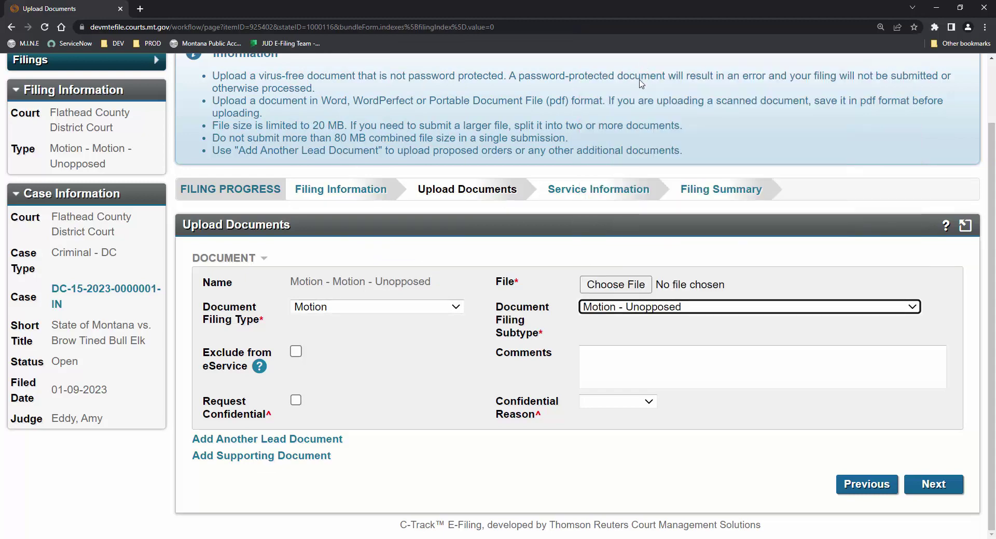
pyautogui.click(641, 284)
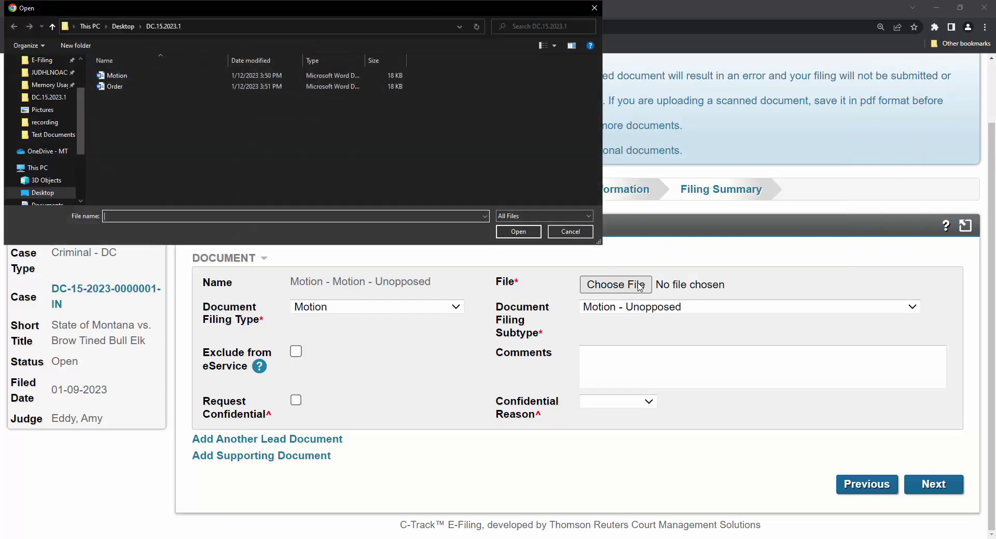
pyautogui.click(391, 75)
pyautogui.click(526, 233)
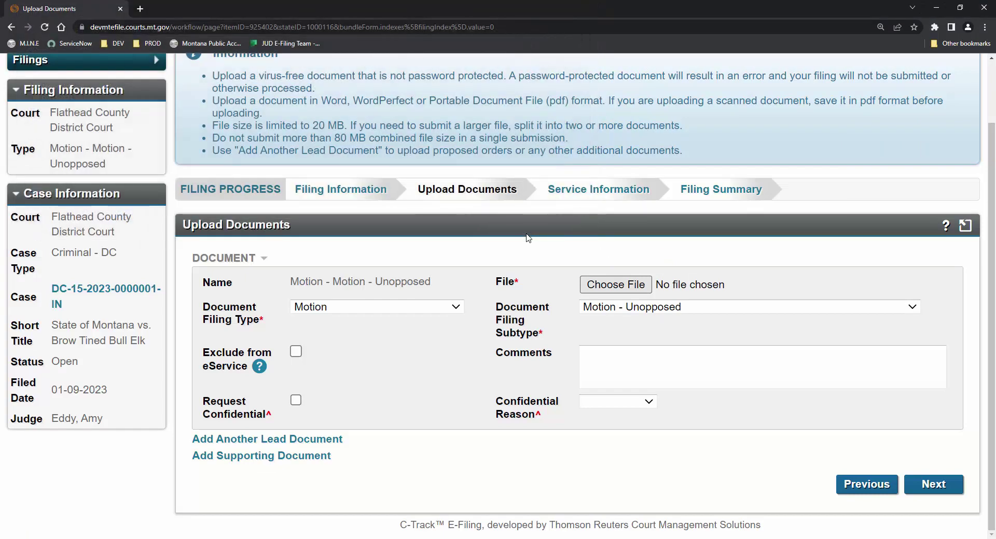
# Add Order.docx as a second lead document typed Proposed Document / Proposed Order, then continue
pyautogui.click(290, 440)
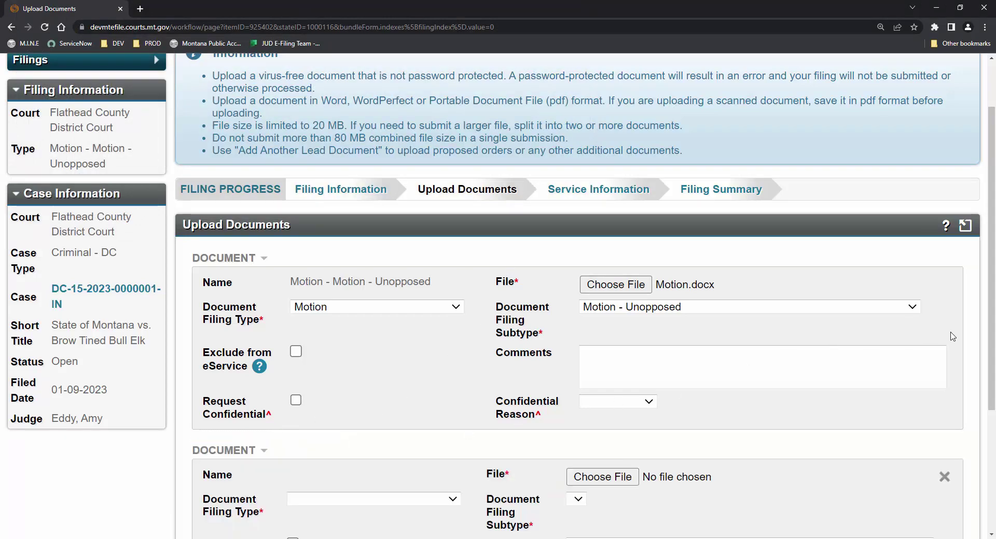
pyautogui.scroll(-3, 984, 331)
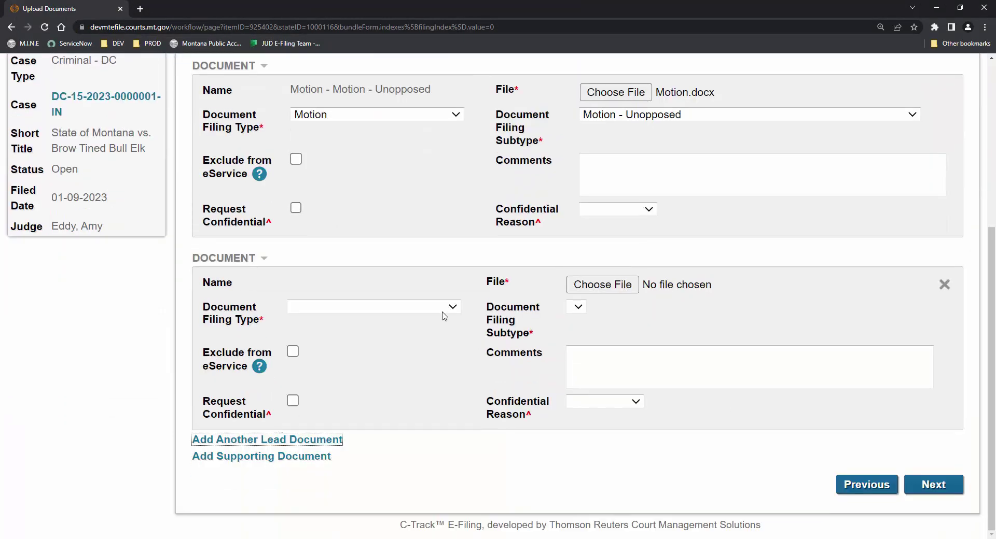
pyautogui.click(441, 311)
pyautogui.click(404, 224)
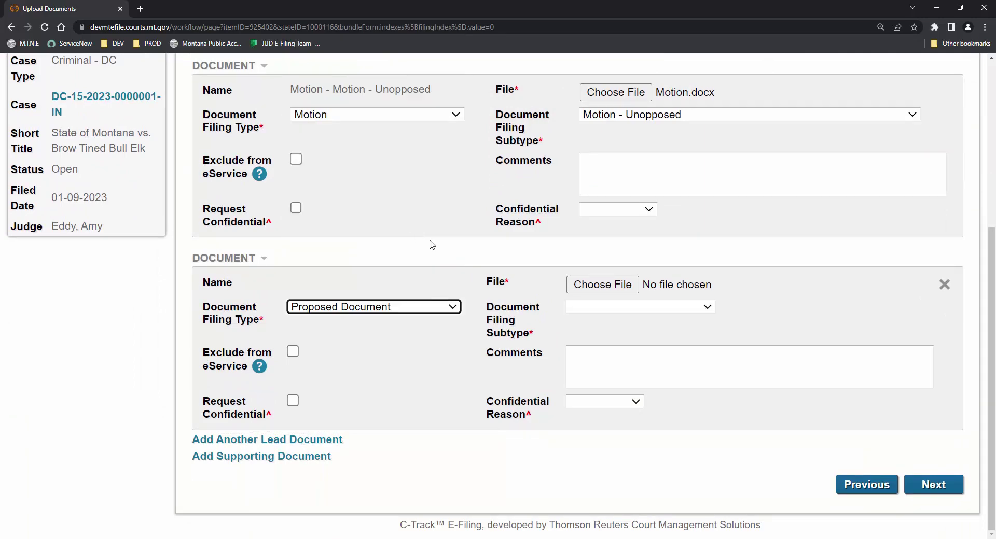
pyautogui.click(601, 306)
pyautogui.click(612, 361)
pyautogui.click(620, 286)
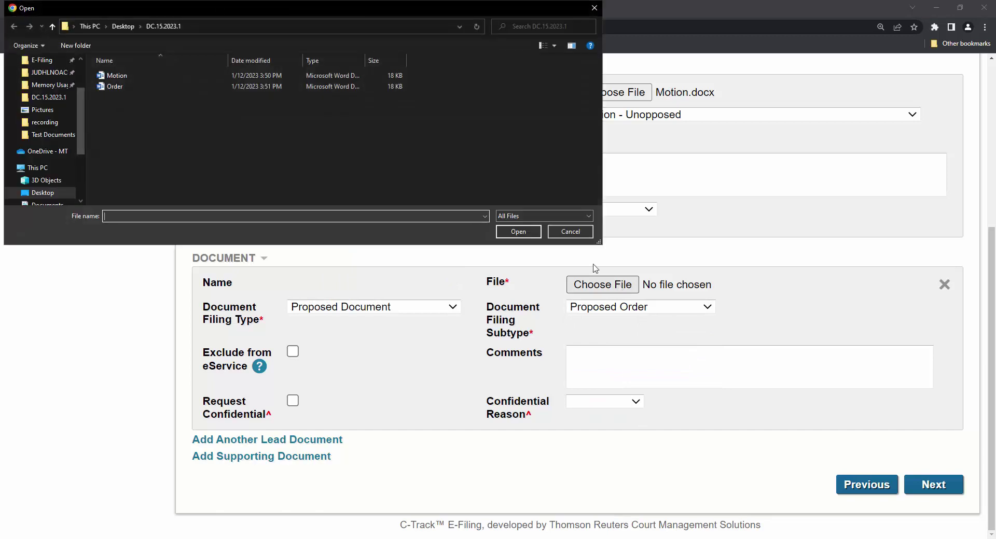
pyautogui.click(337, 85)
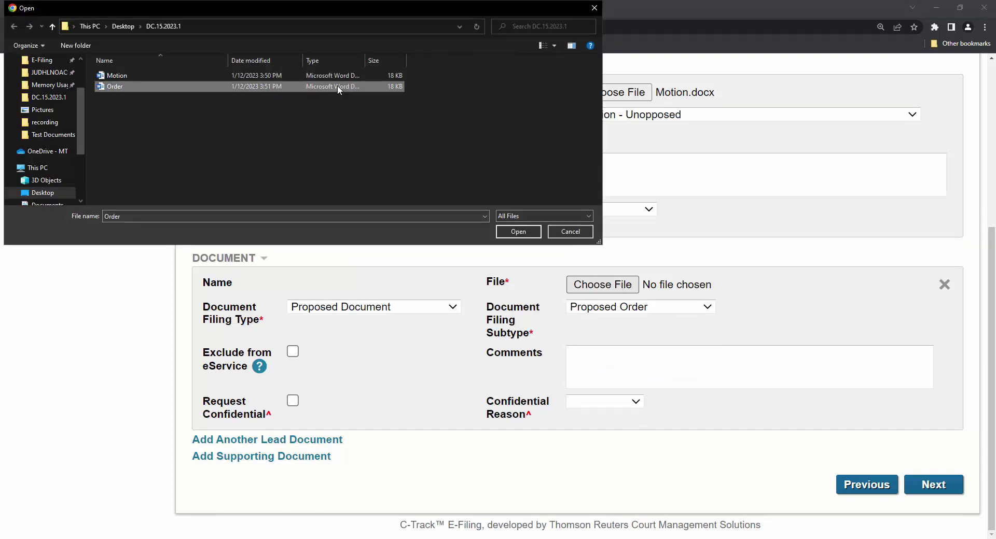
pyautogui.click(518, 232)
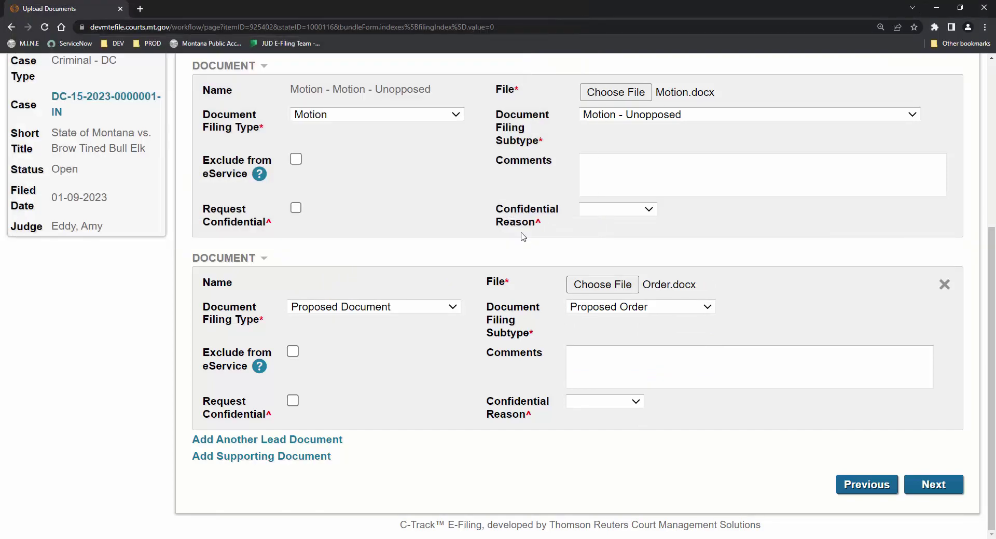
pyautogui.click(938, 485)
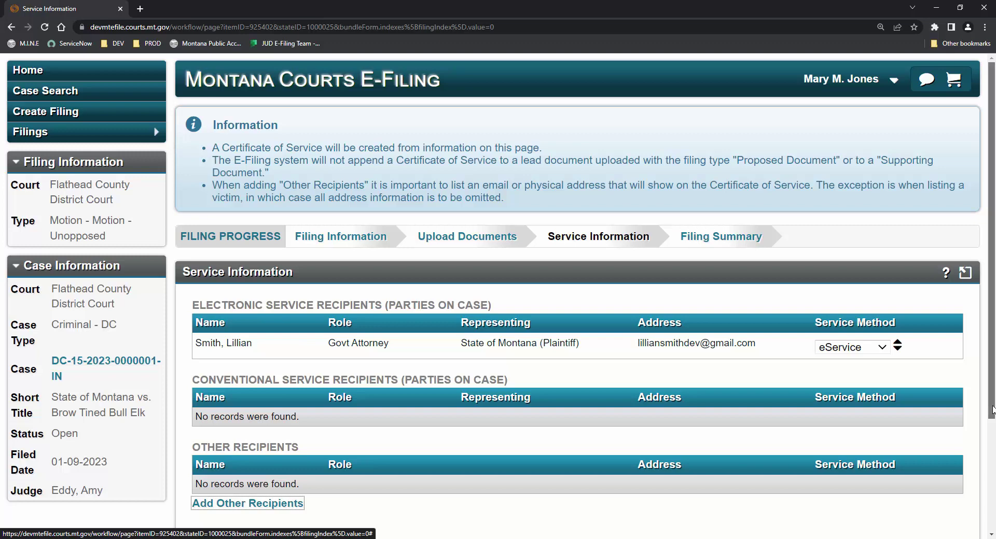
# Keep eService as the government attorney's service method
pyautogui.moveTo(991, 409); pyautogui.dragTo(990, 480)
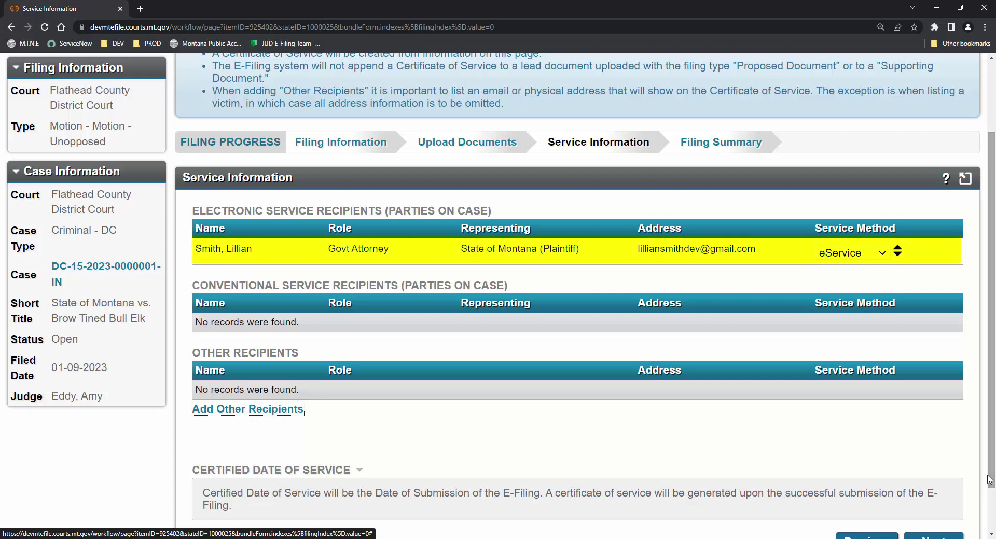
pyautogui.click(878, 253)
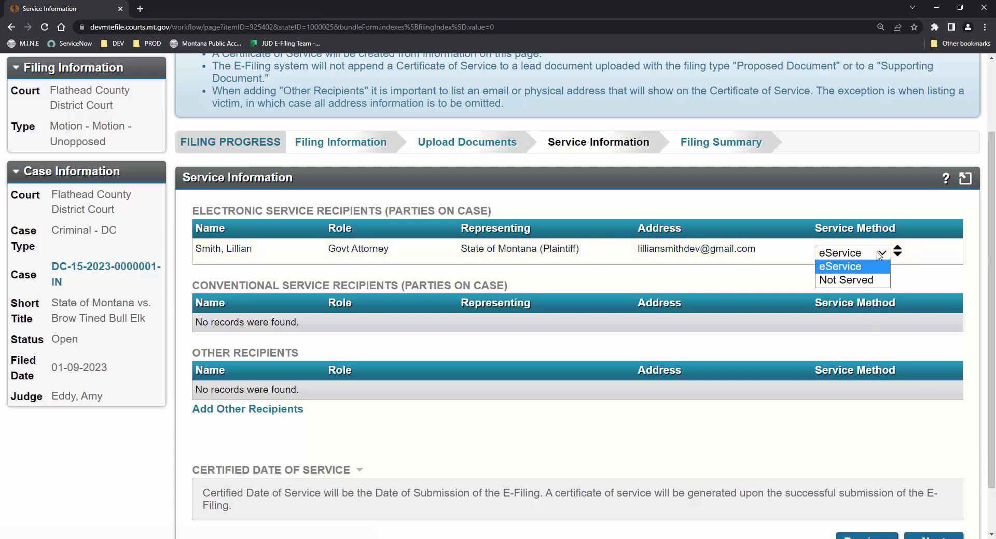
pyautogui.click(879, 254)
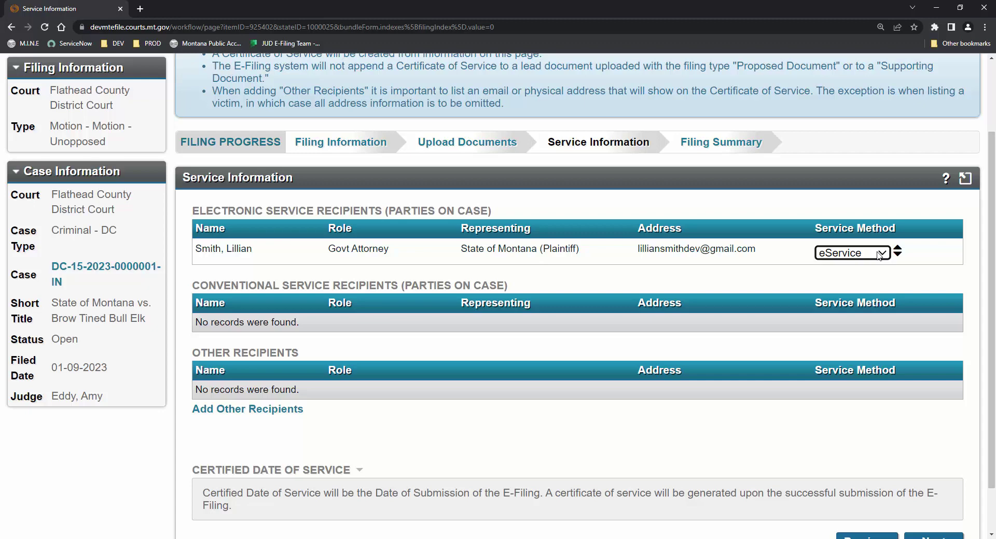
# Cancel adding other recipients and proceed to the Filing Summary
pyautogui.click(233, 411)
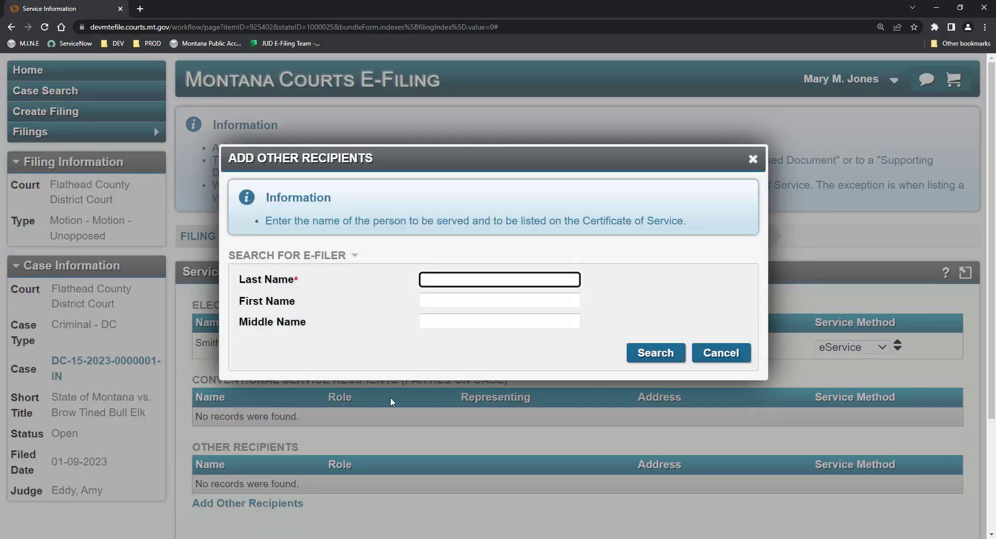
pyautogui.click(728, 358)
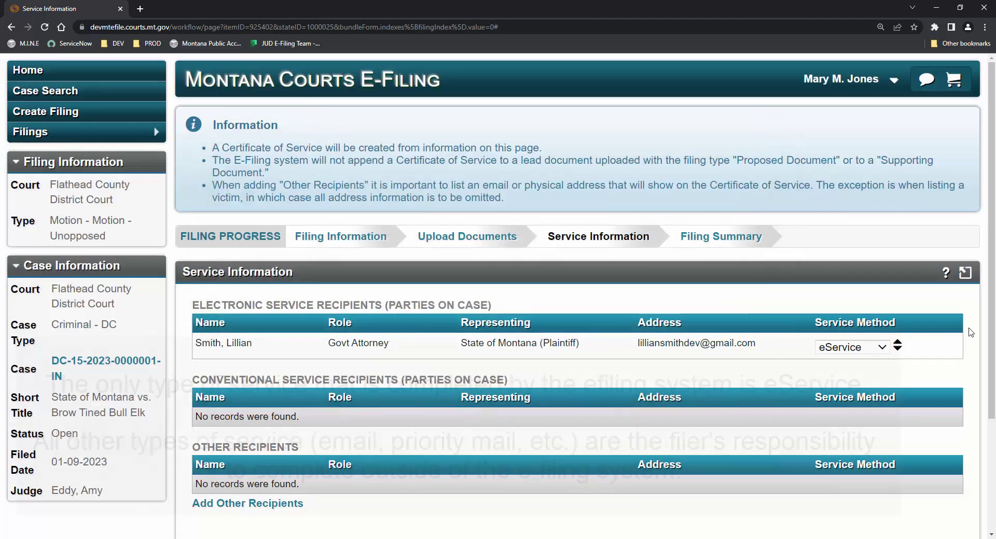
pyautogui.scroll(-1, 994, 405)
pyautogui.scroll(-2, 994, 404)
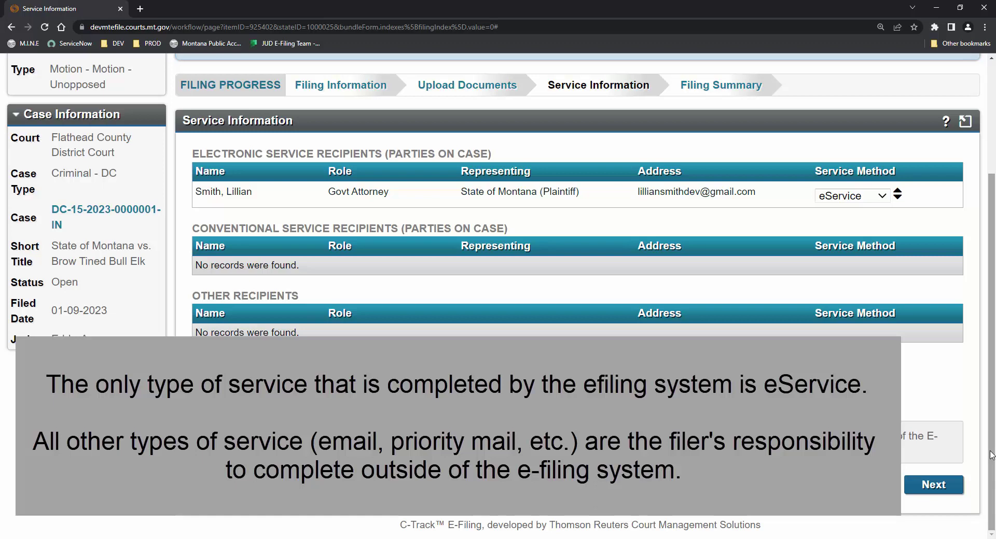
pyautogui.click(935, 486)
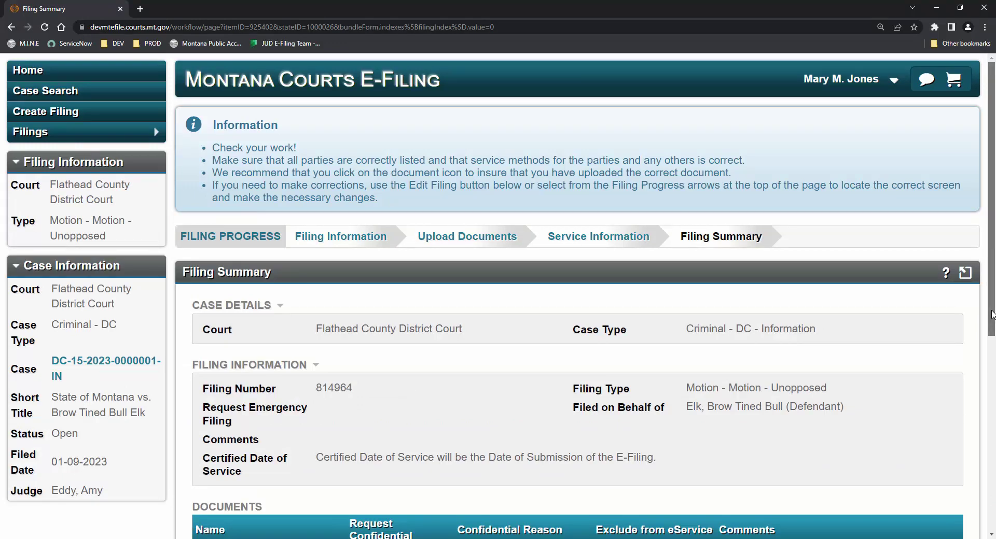
# Add the Motion - Unopposed filing with Motion.docx and Order.docx to the cart
pyautogui.moveTo(991, 314); pyautogui.dragTo(984, 505)
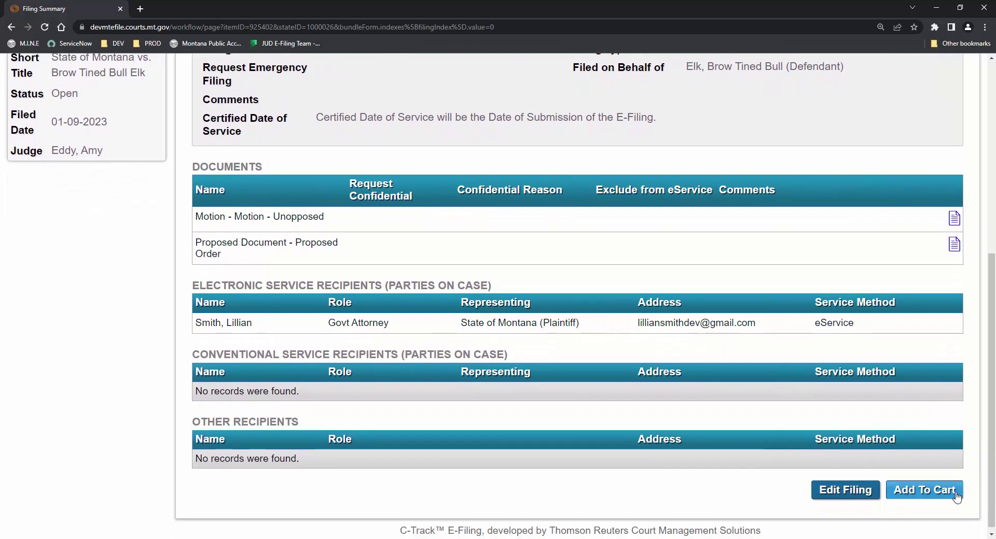
pyautogui.click(956, 497)
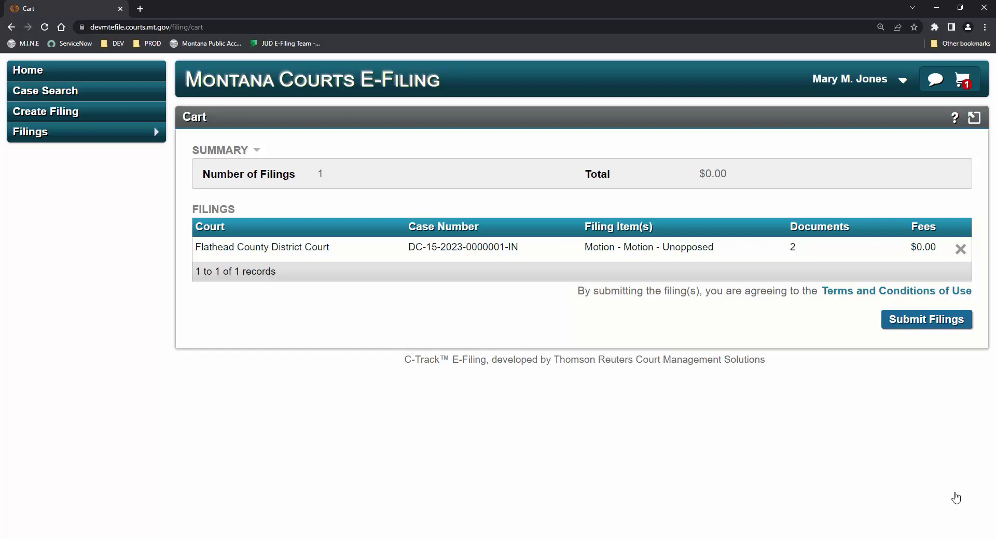
# Submit the cart's filing and open its Filing Submission notification
pyautogui.click(939, 328)
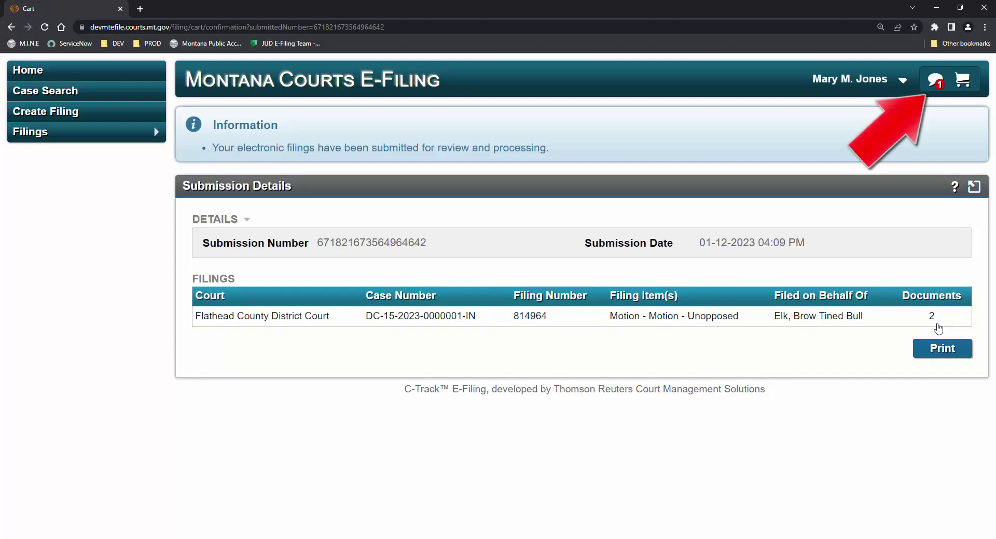
pyautogui.click(936, 83)
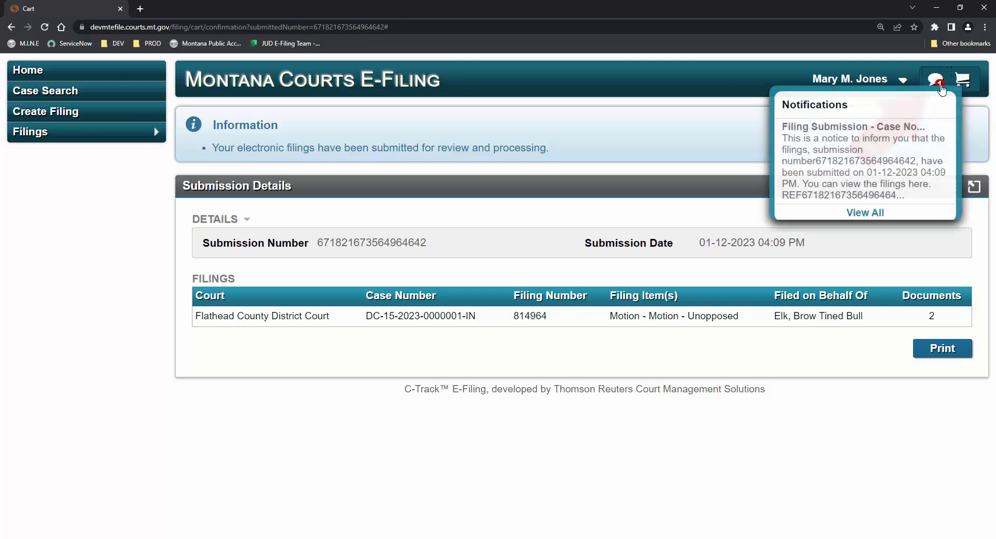
pyautogui.click(890, 154)
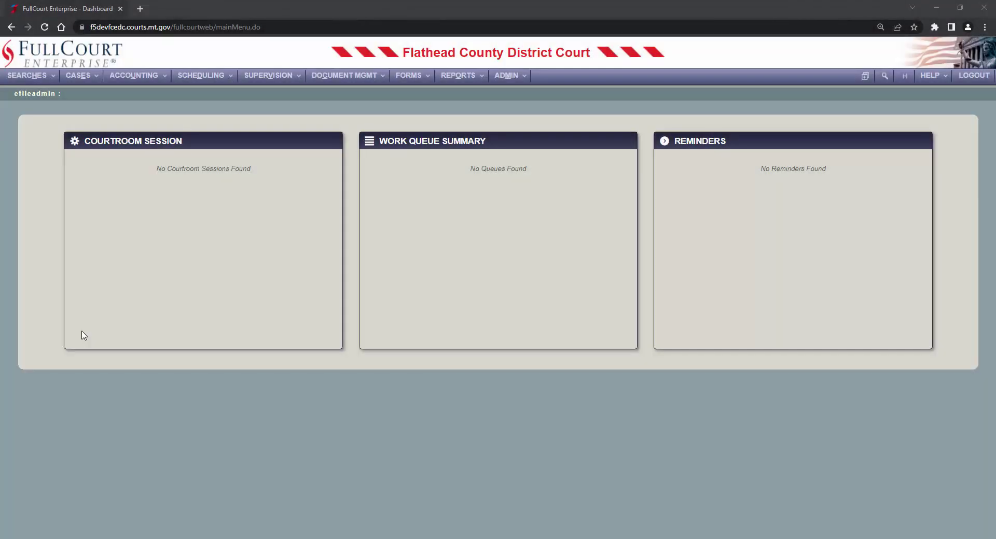
# Show Pending Electronic Filings from the CASES menu
pyautogui.click(81, 78)
pyautogui.click(103, 277)
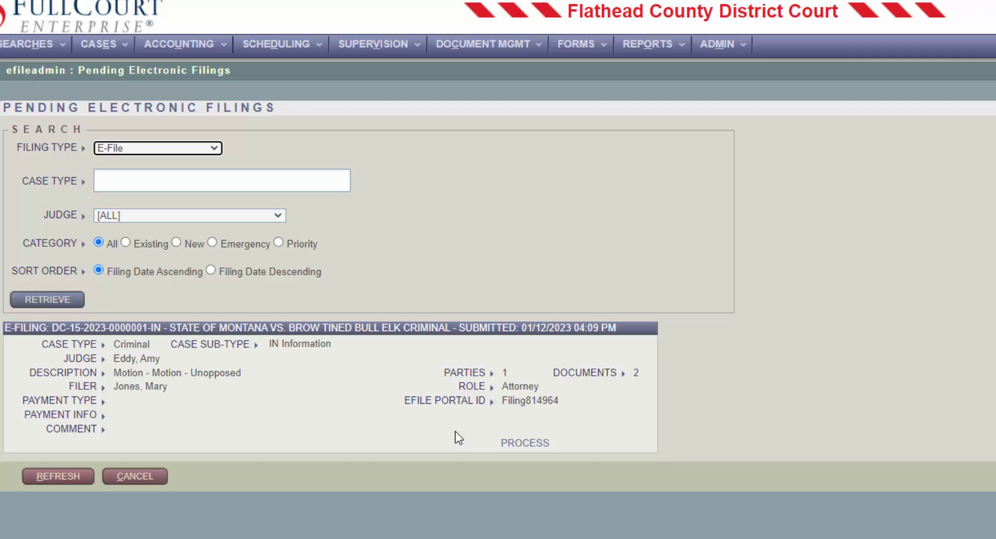
# Start processing the pending filing and review the motion document
pyautogui.click(501, 442)
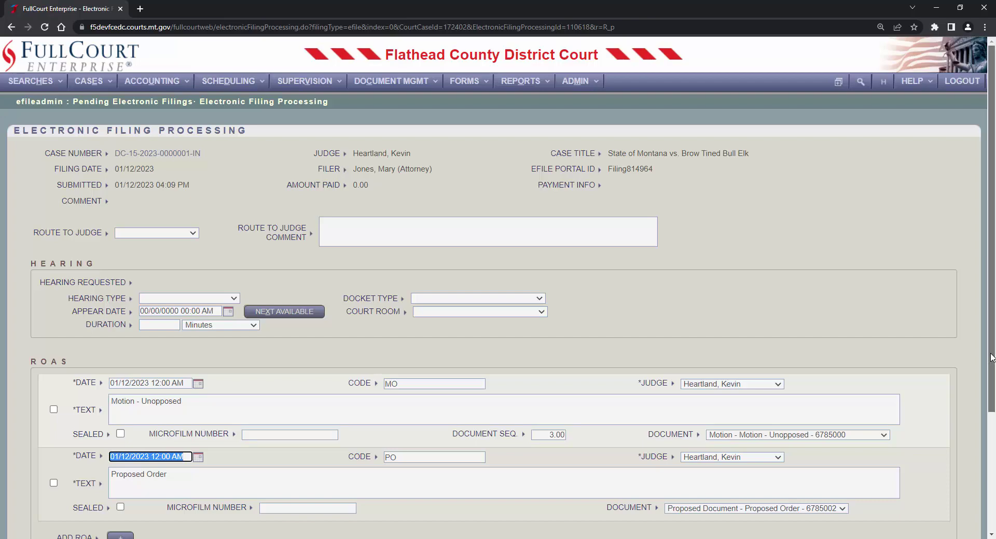
pyautogui.scroll(-3, 990, 358)
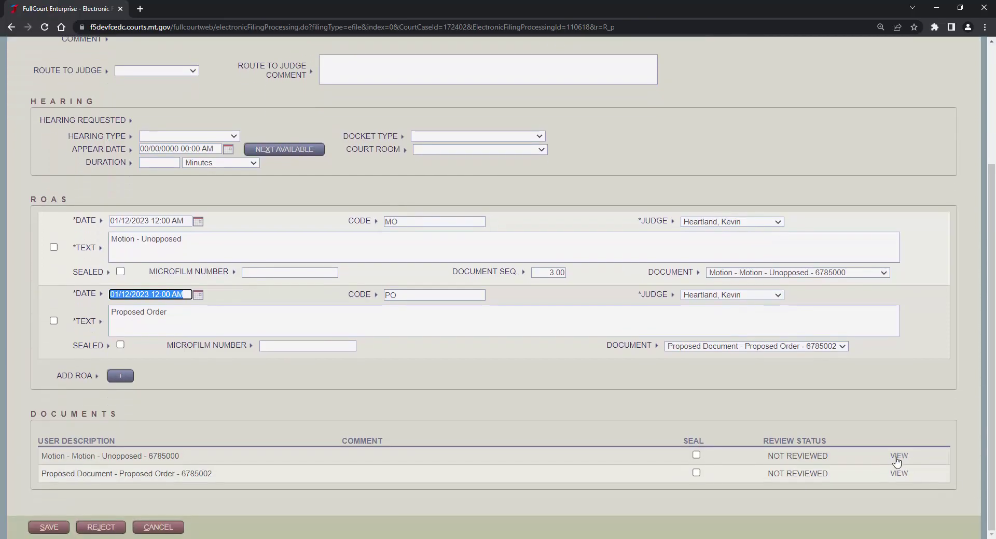
pyautogui.click(899, 459)
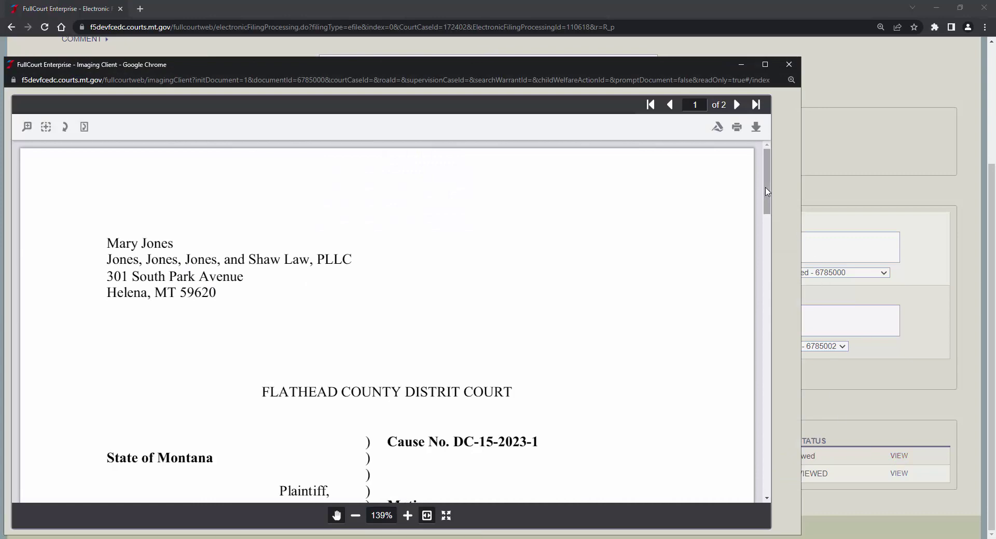
pyautogui.moveTo(763, 192); pyautogui.dragTo(757, 409)
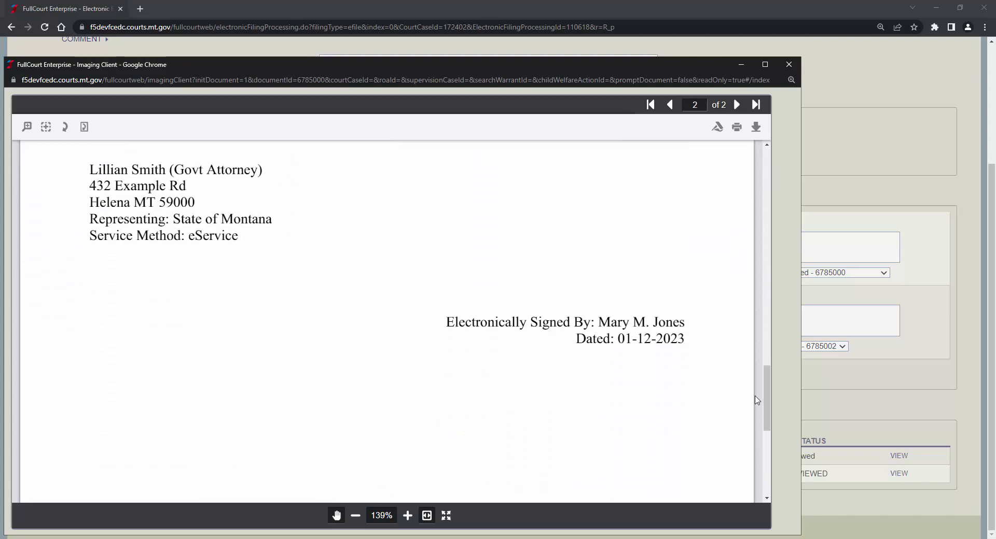
pyautogui.click(784, 69)
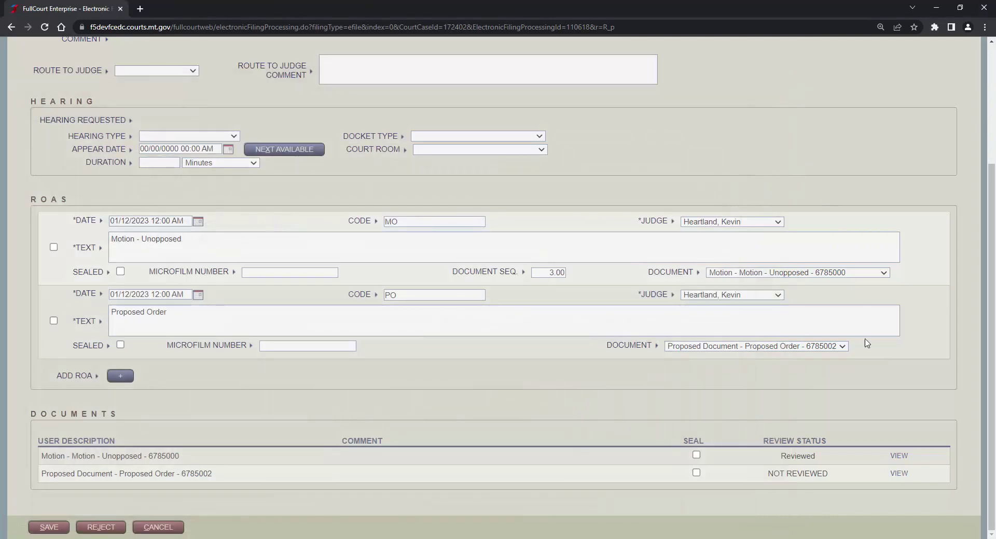
# Review the proposed order document so it is marked Reviewed
pyautogui.click(896, 475)
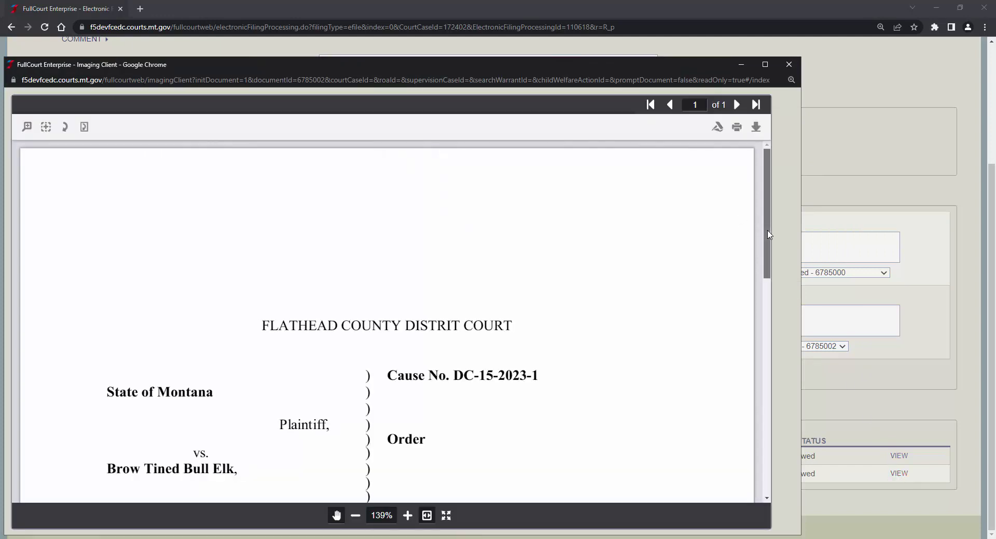
pyautogui.moveTo(769, 234); pyautogui.dragTo(737, 456)
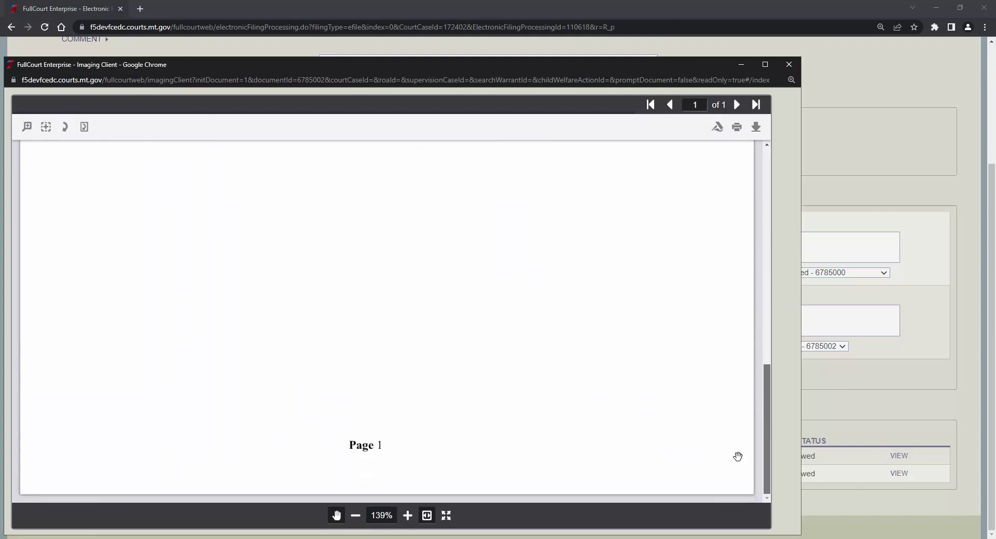
pyautogui.click(789, 65)
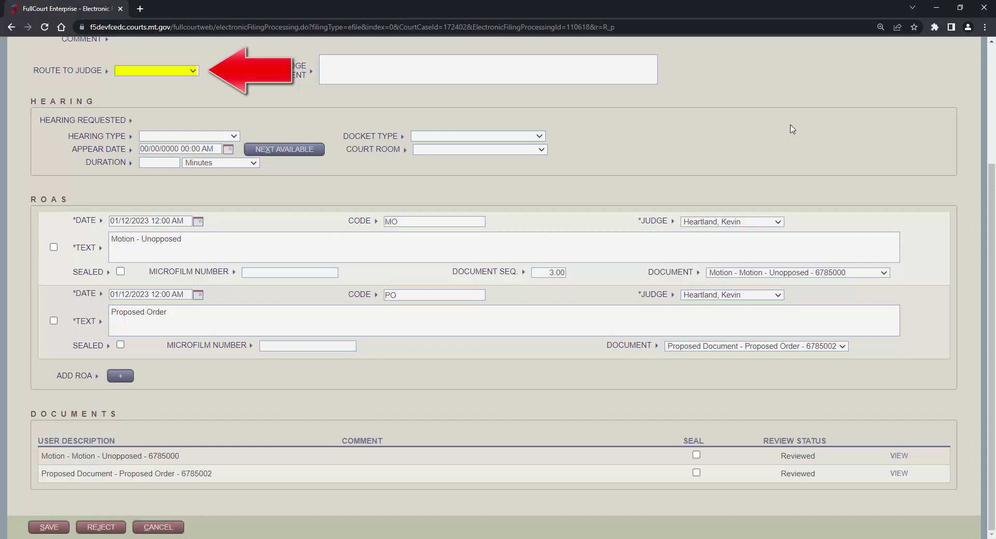
pyautogui.click(194, 77)
pyautogui.click(195, 103)
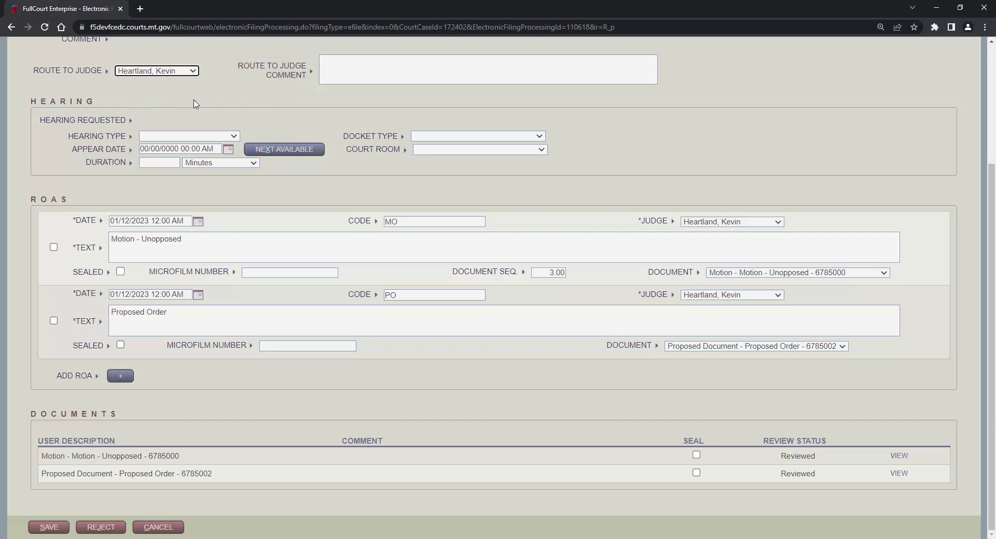
pyautogui.click(58, 527)
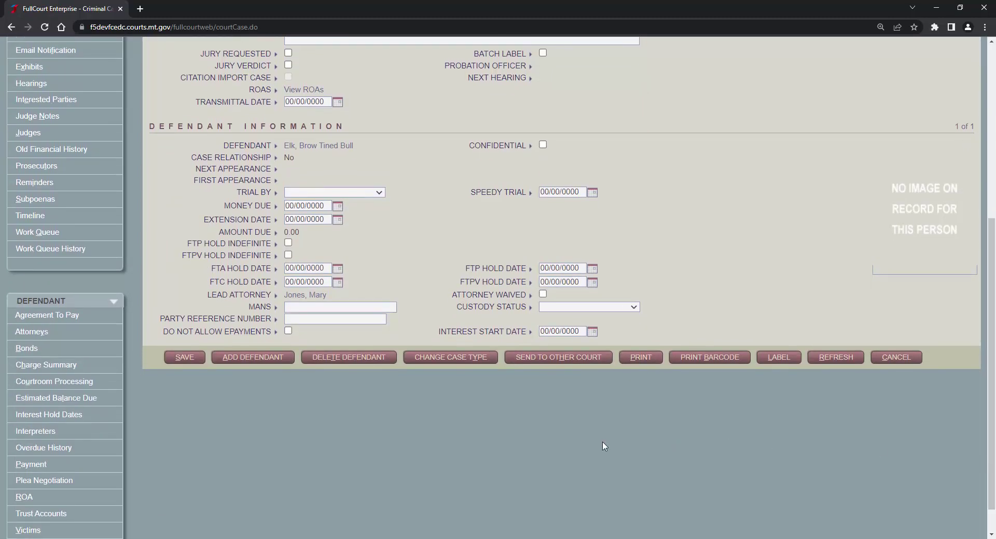
# In the ROA Summary, view the filed motion, then open the proposed Order document
pyautogui.click(72, 499)
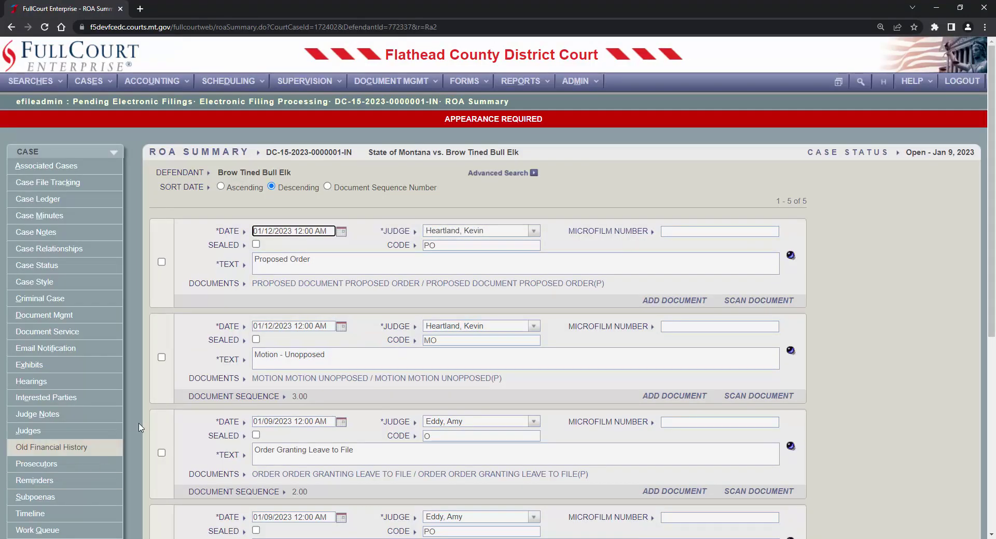
pyautogui.click(299, 380)
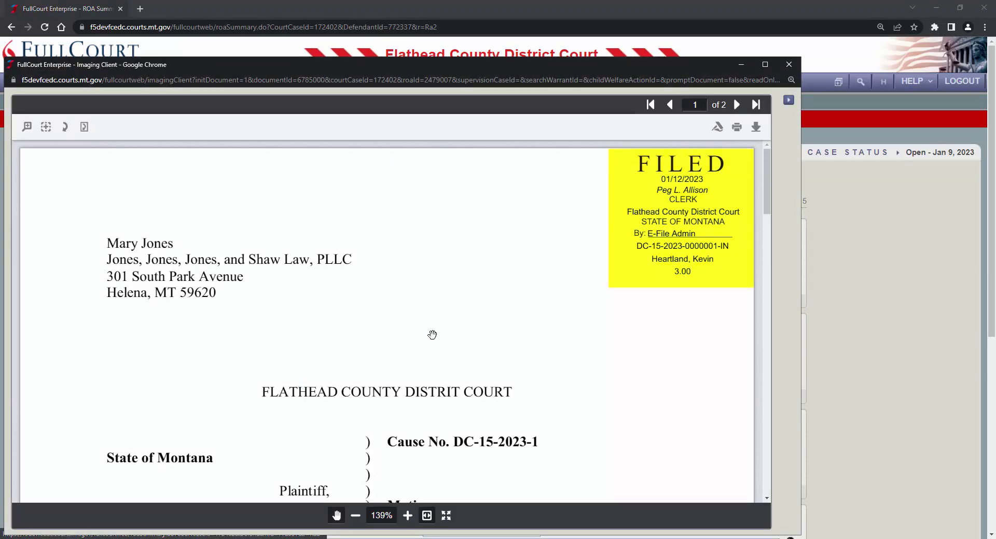
pyautogui.click(789, 64)
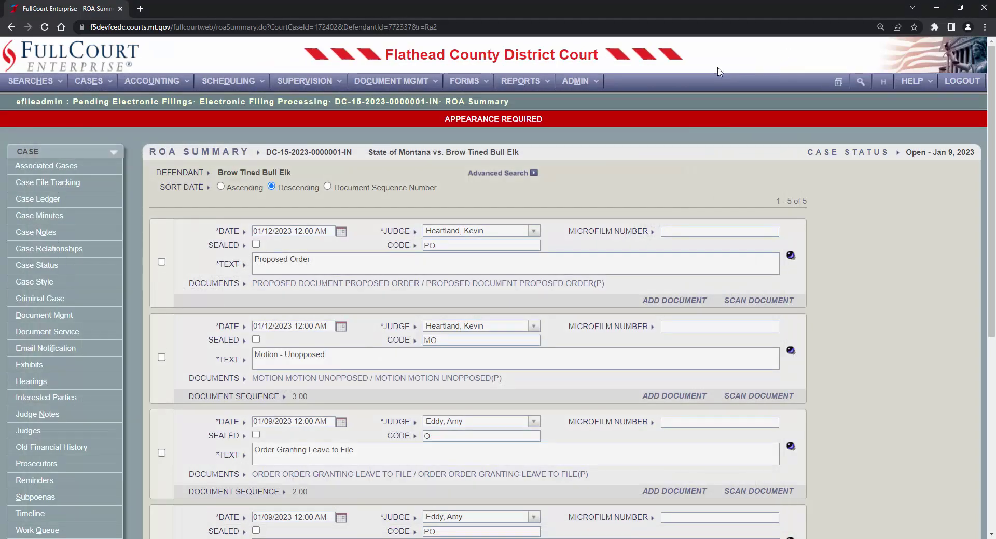
pyautogui.click(289, 289)
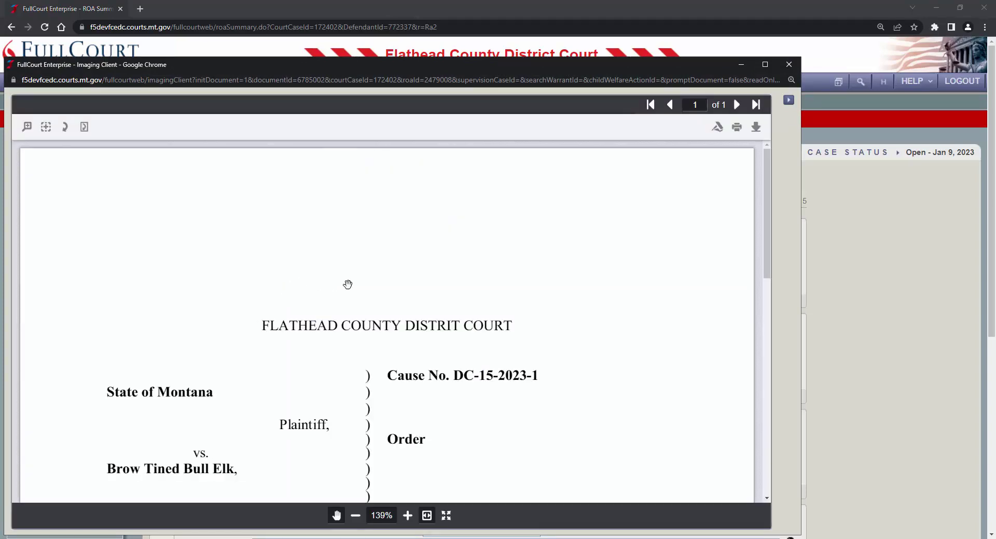
pyautogui.click(788, 64)
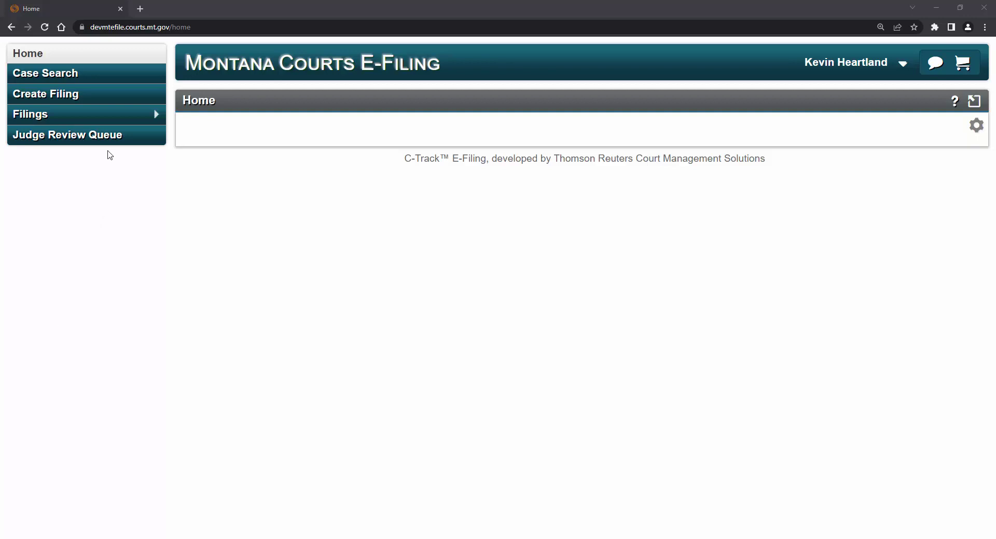
pyautogui.click(114, 136)
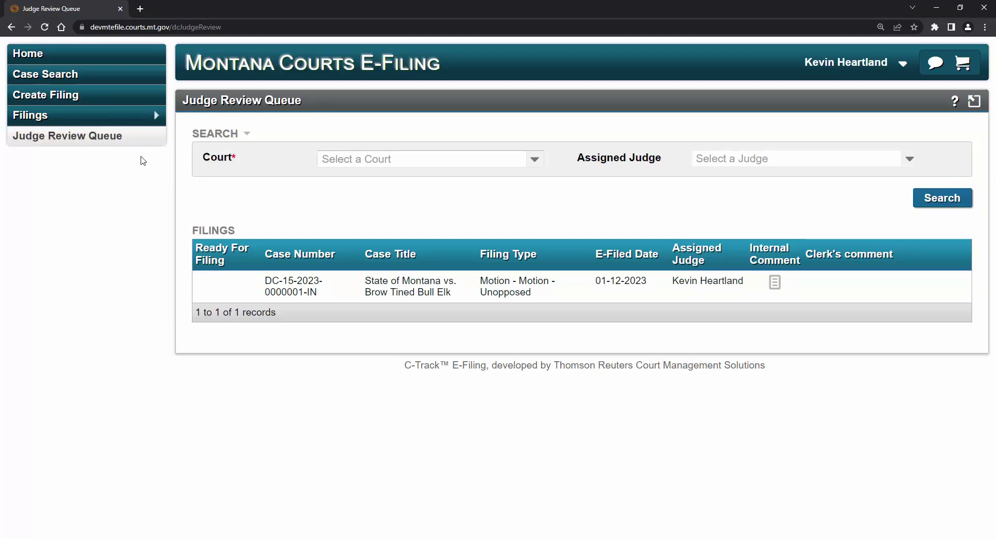
# Open the unopposed motion filing and read the motion PDF and the proposed order PDF
pyautogui.click(458, 298)
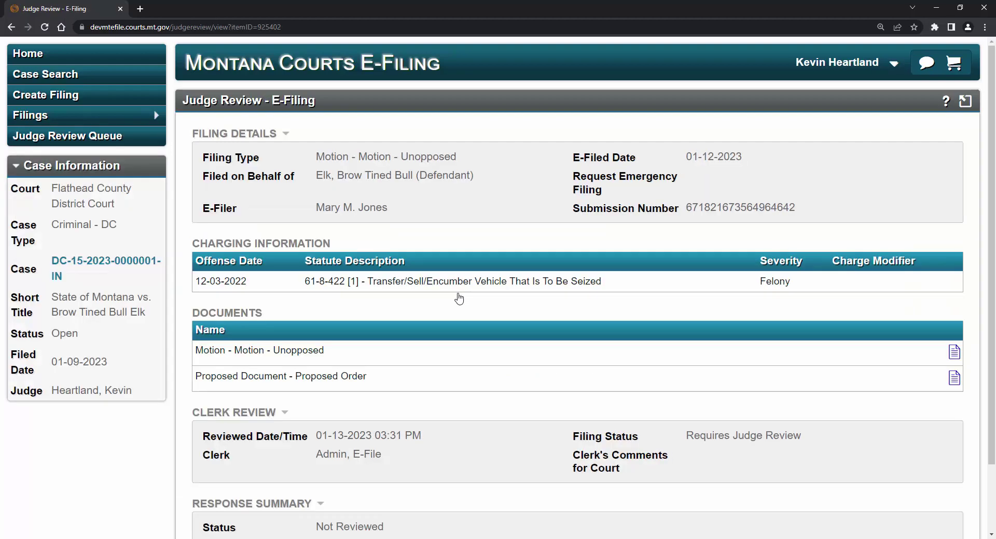
pyautogui.moveTo(991, 272); pyautogui.dragTo(987, 319)
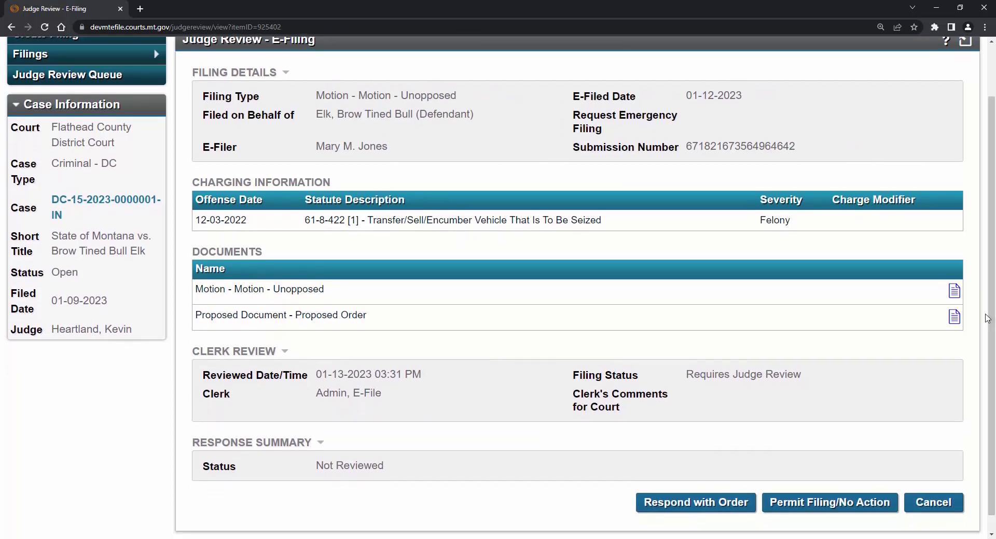
pyautogui.click(953, 291)
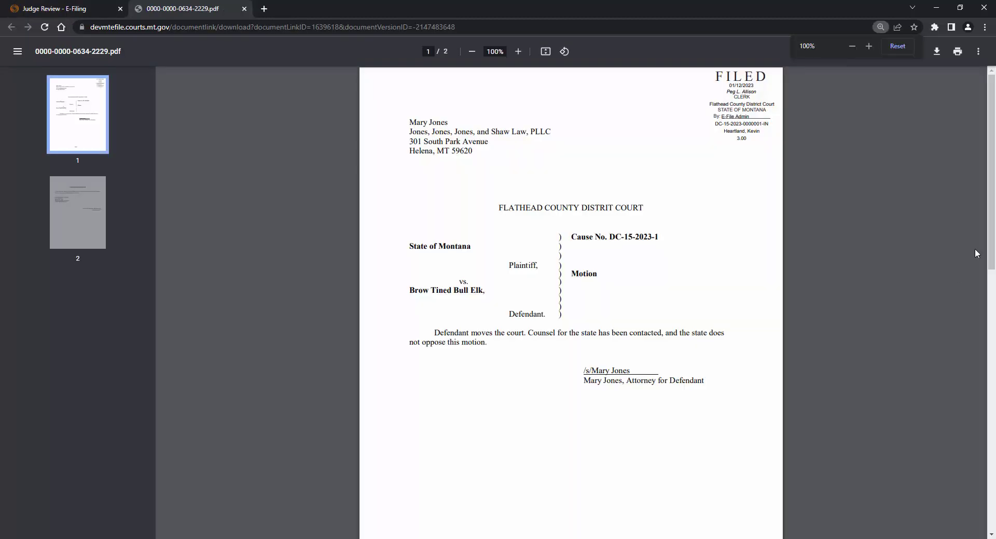
pyautogui.moveTo(990, 243); pyautogui.dragTo(986, 187)
pyautogui.click(244, 9)
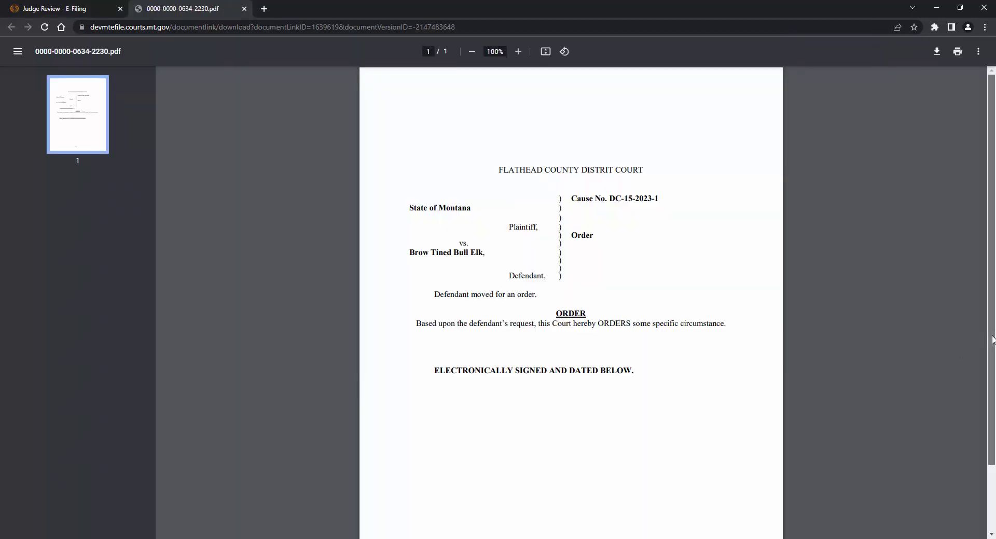
pyautogui.scroll(-2, 991, 342)
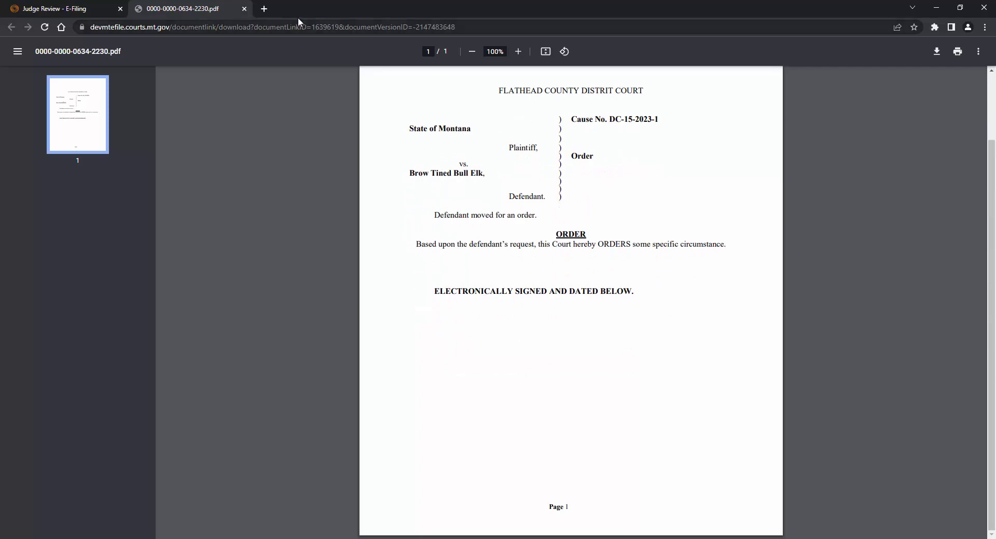
pyautogui.click(244, 8)
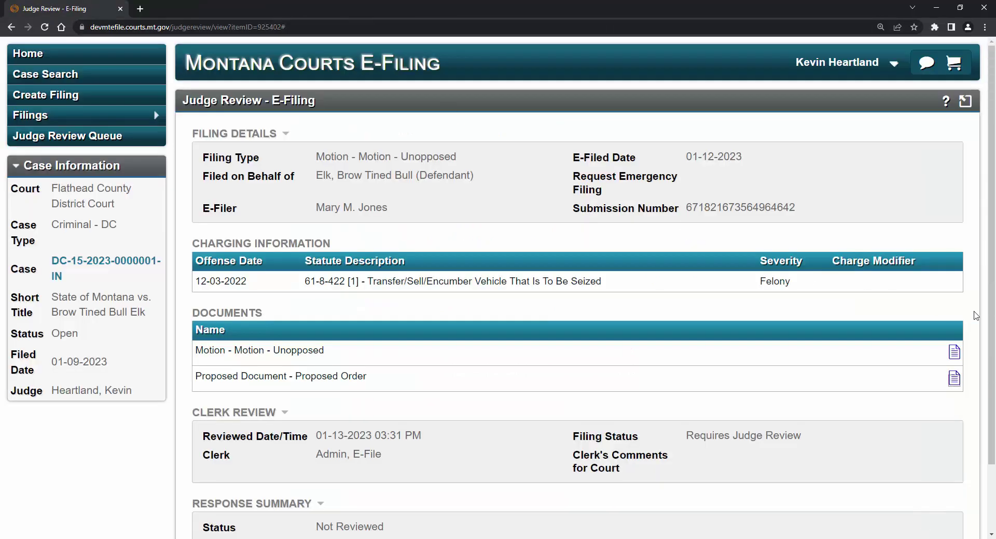
pyautogui.scroll(-2, 990, 413)
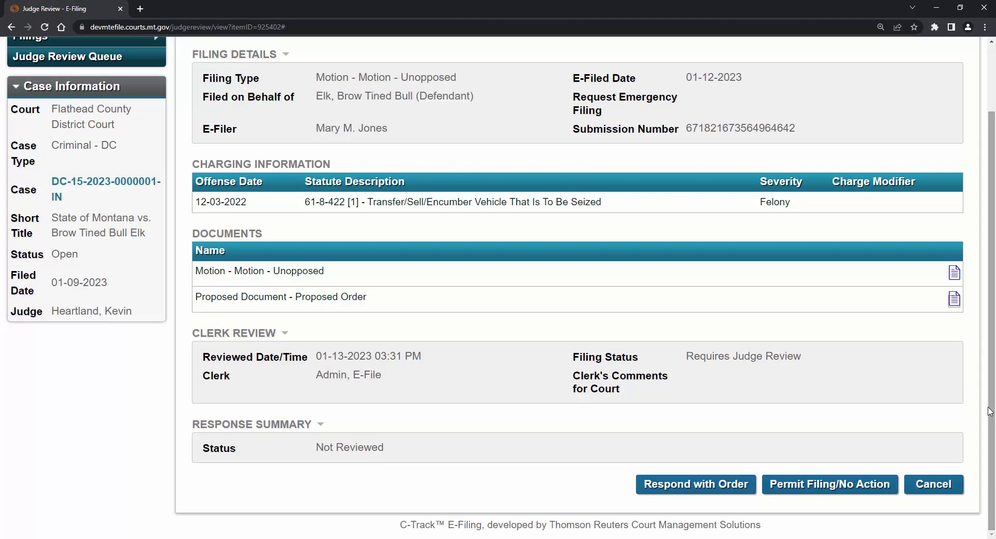
# Respond with an electronically signed Order, filing type and subtype Order, and submit the e-filing
pyautogui.click(681, 485)
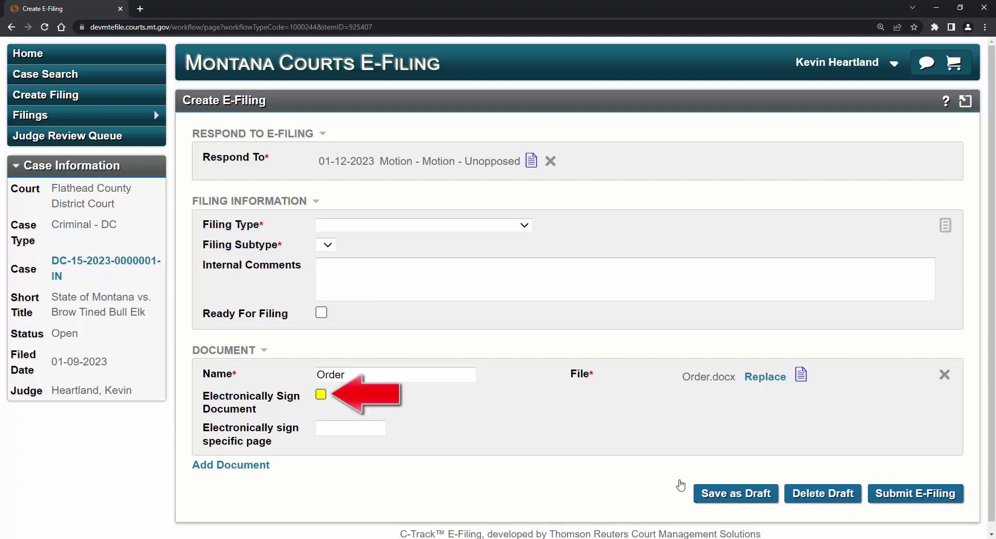
pyautogui.click(516, 227)
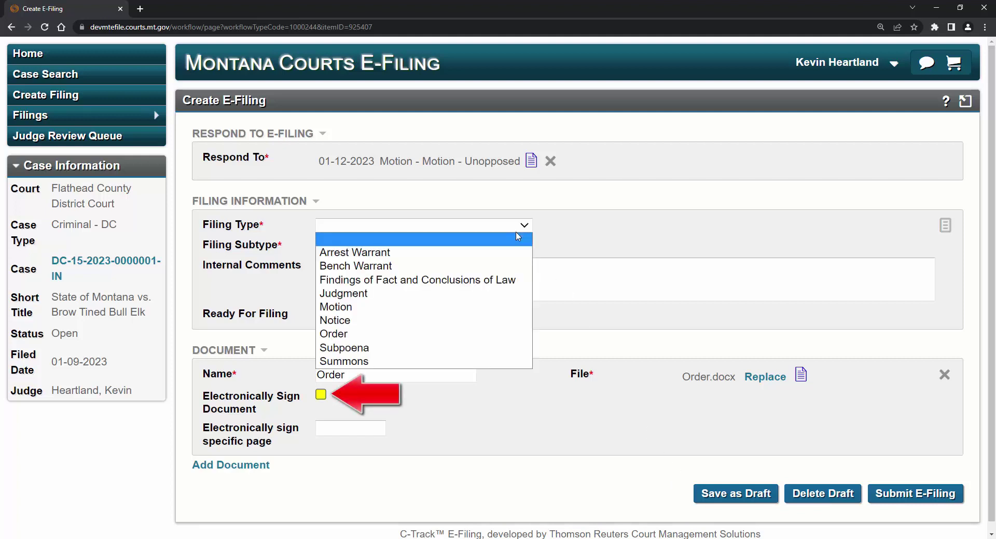
pyautogui.click(465, 334)
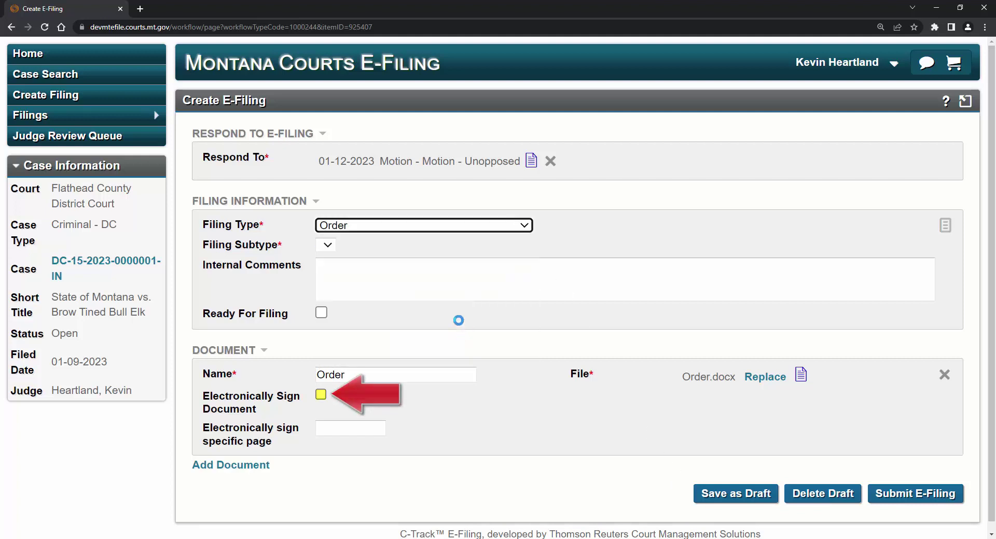
pyautogui.click(448, 248)
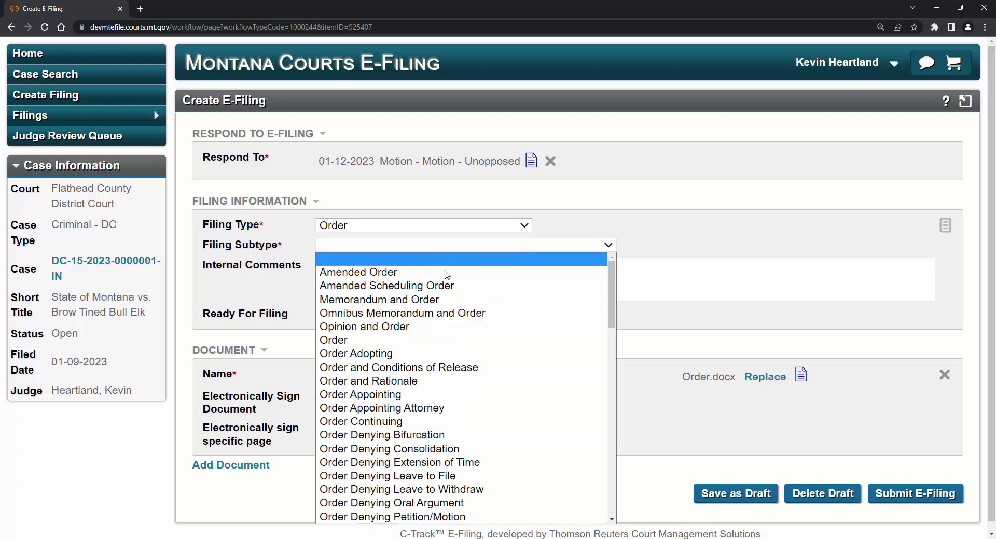
pyautogui.click(440, 341)
pyautogui.click(322, 396)
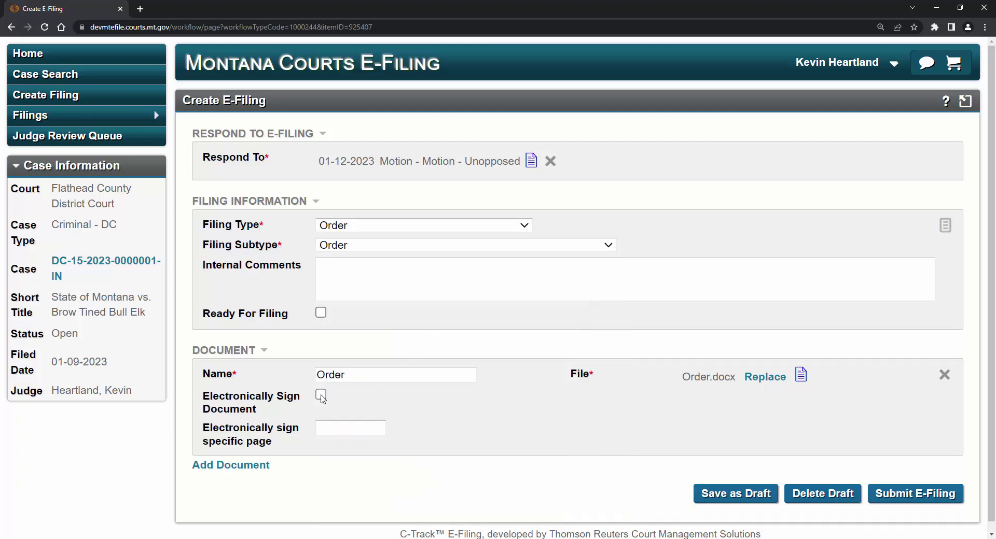
pyautogui.click(919, 495)
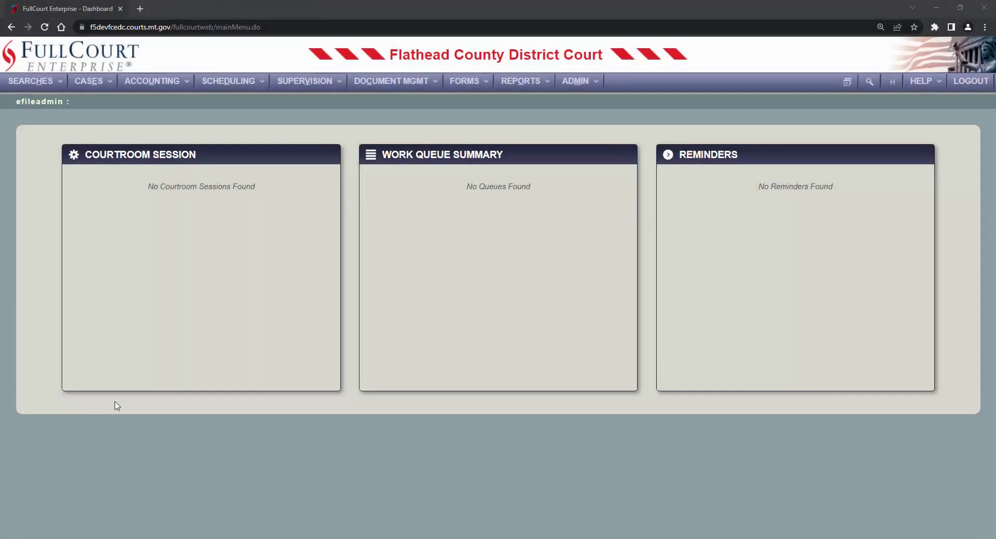
# From Cases > Pending Electronic Filings, start processing the judge's Order for DC-15-2023-1
pyautogui.click(99, 82)
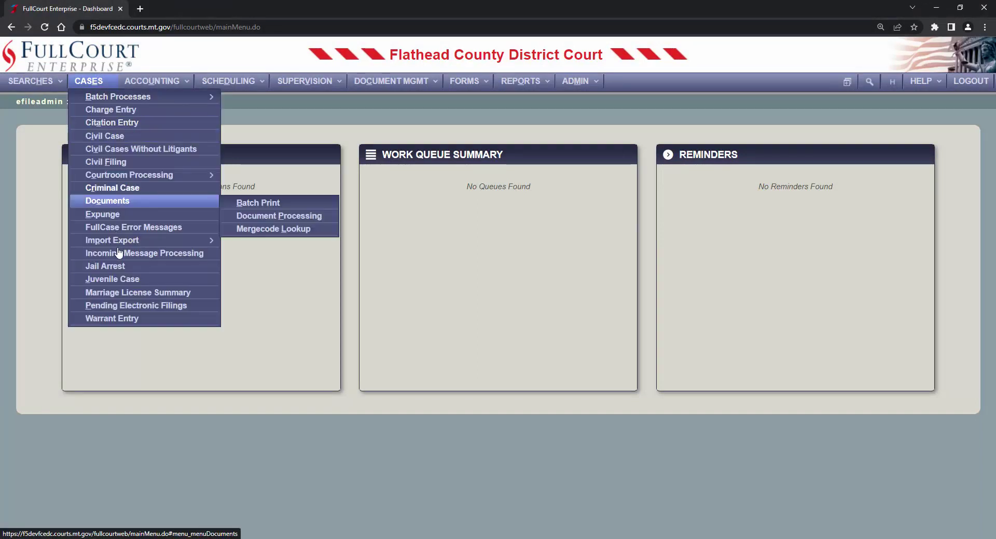
pyautogui.click(127, 310)
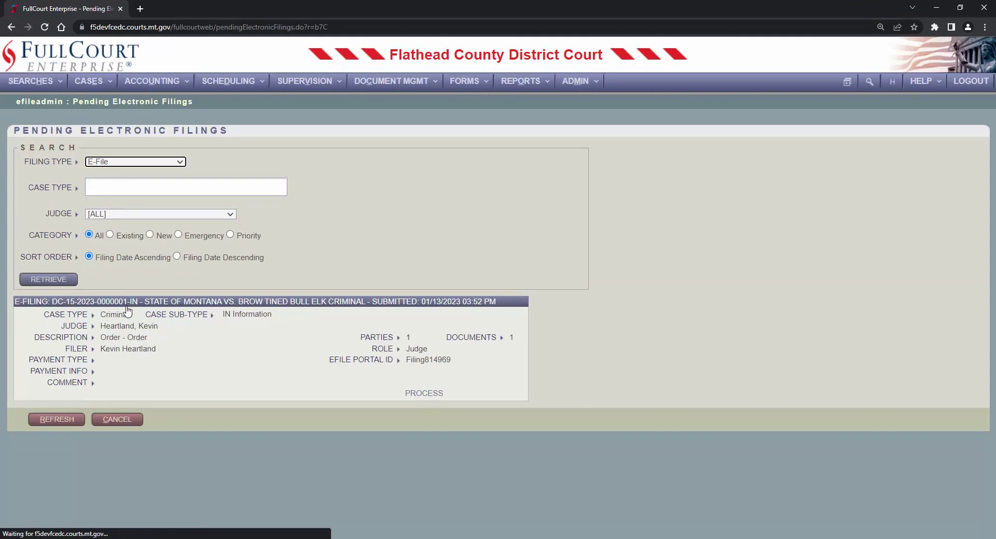
pyautogui.click(421, 394)
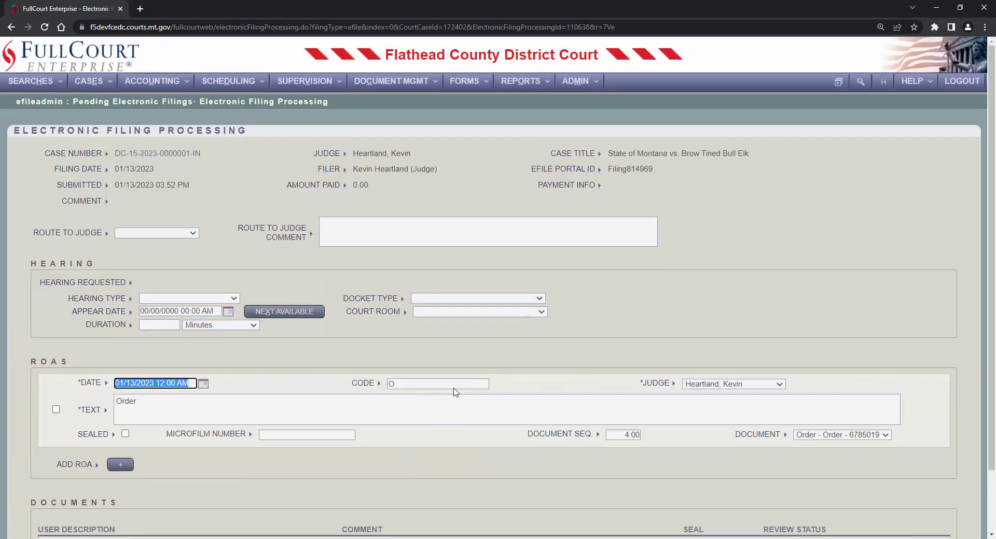
pyautogui.moveTo(989, 270); pyautogui.dragTo(988, 332)
# View the attached Order down to the judge's signature block, marking it Reviewed
pyautogui.click(900, 475)
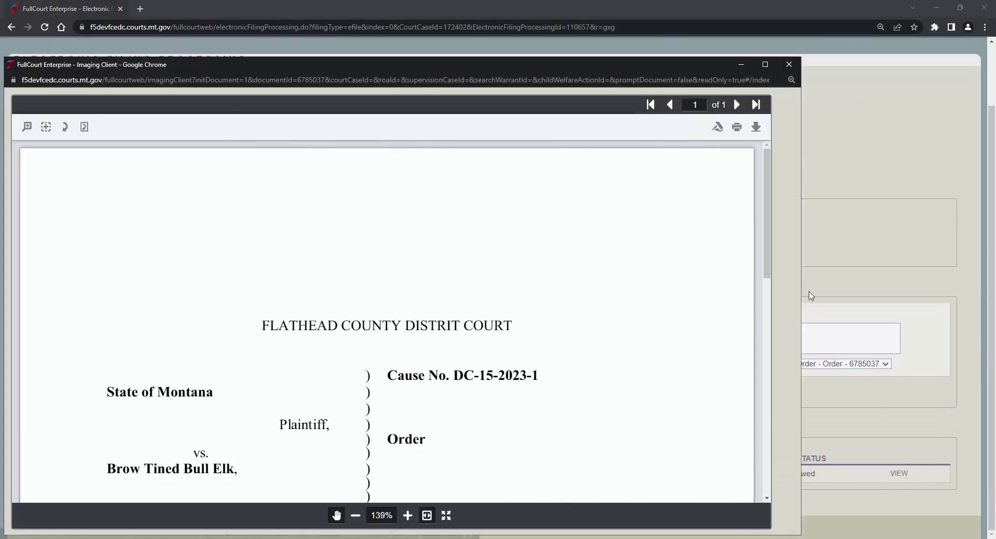
pyautogui.moveTo(768, 257); pyautogui.dragTo(780, 480)
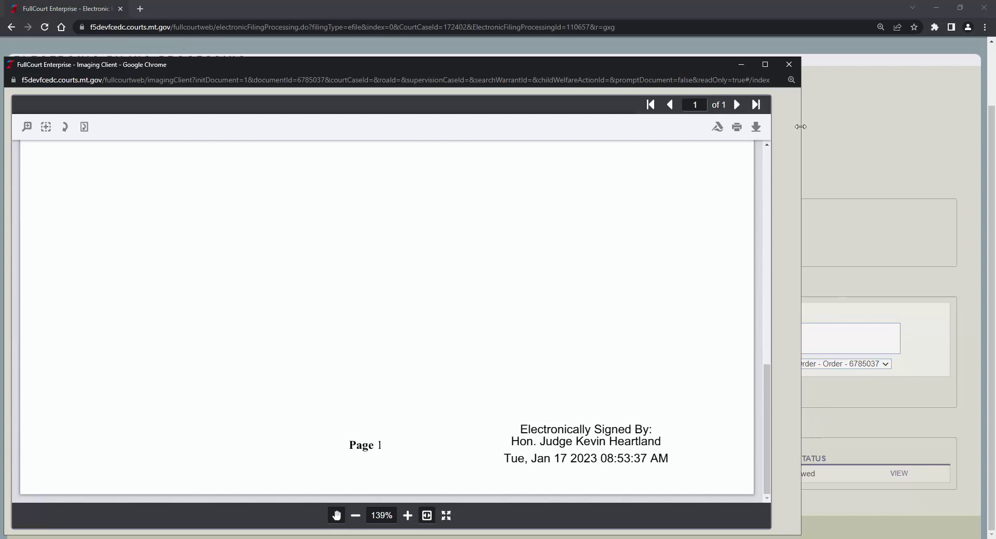
pyautogui.click(788, 65)
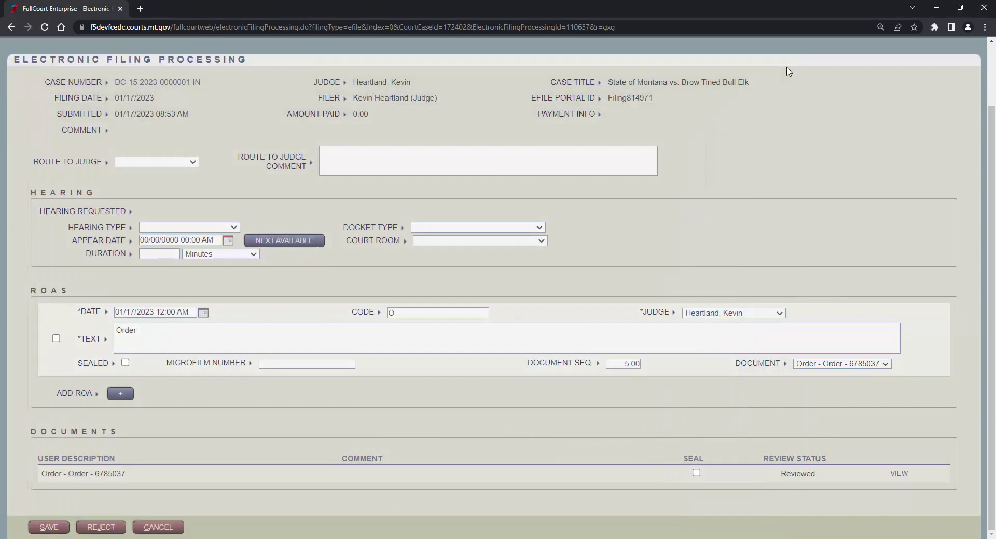
pyautogui.click(49, 527)
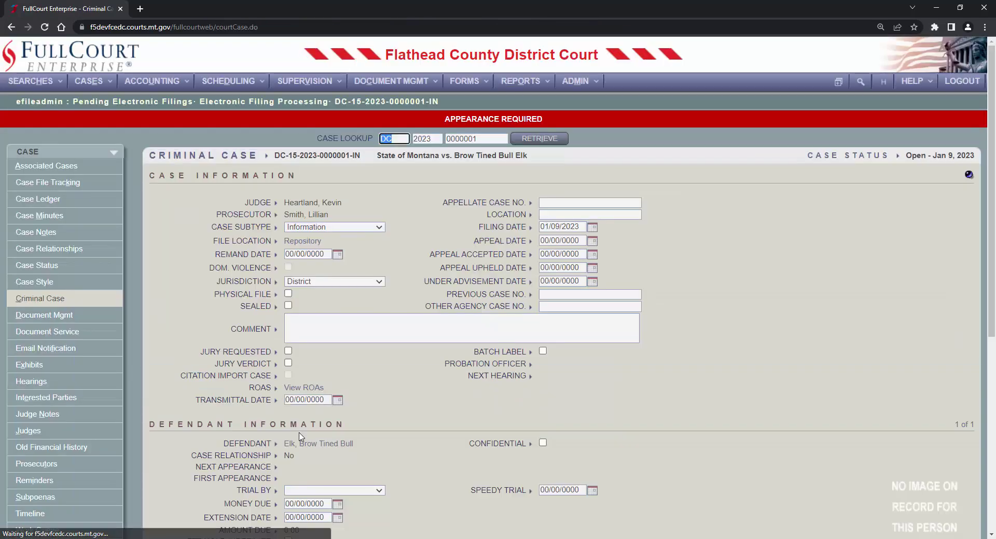